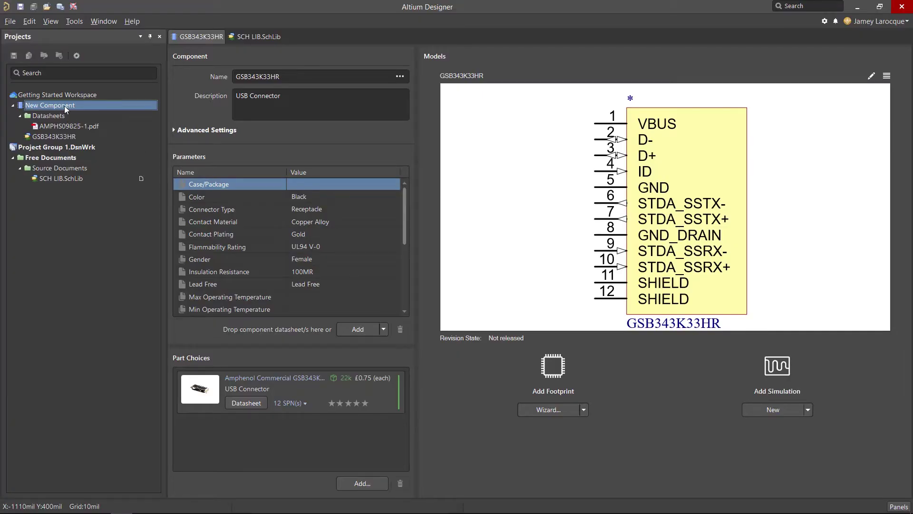
Step: Create a new footprint for the GSB343K33HR component and switch the library units to millimetres
click(584, 410)
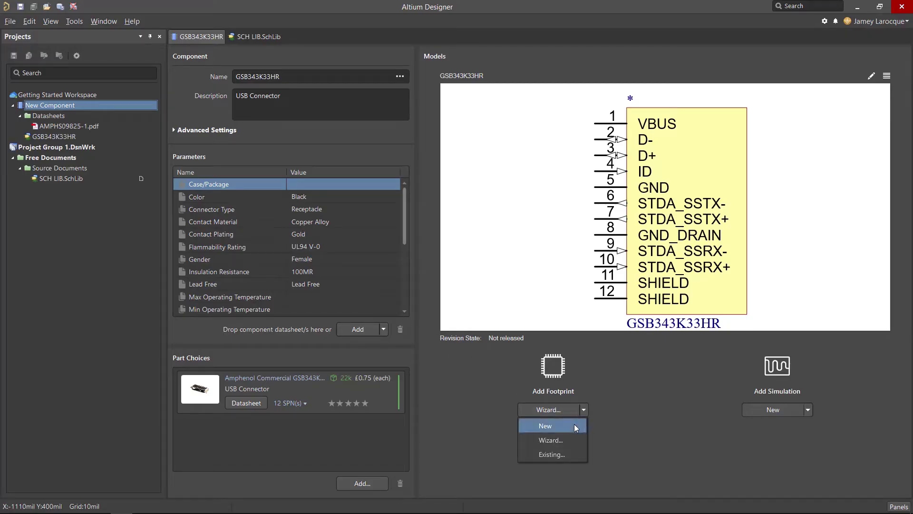
click(568, 430)
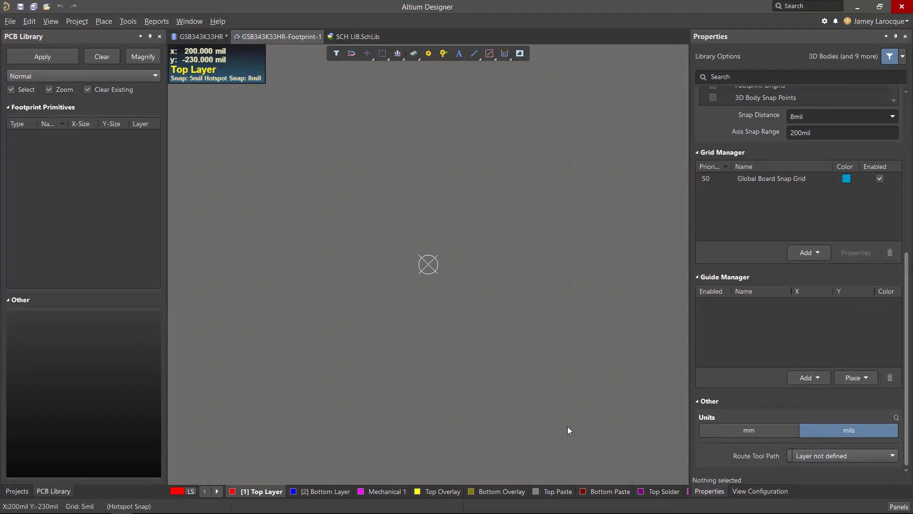
key(q)
key(q)
key(q)
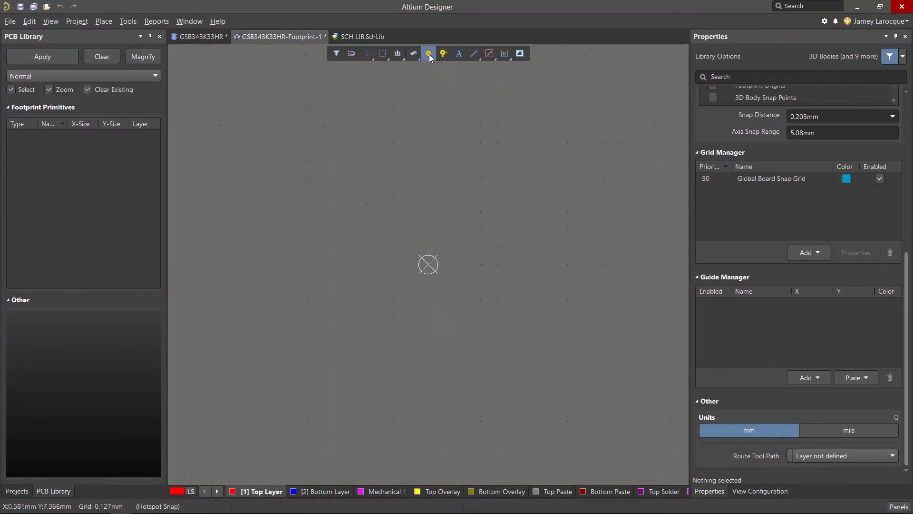
Step: Start placing a pad with designator 1 and assign it to the Top Layer
click(429, 54)
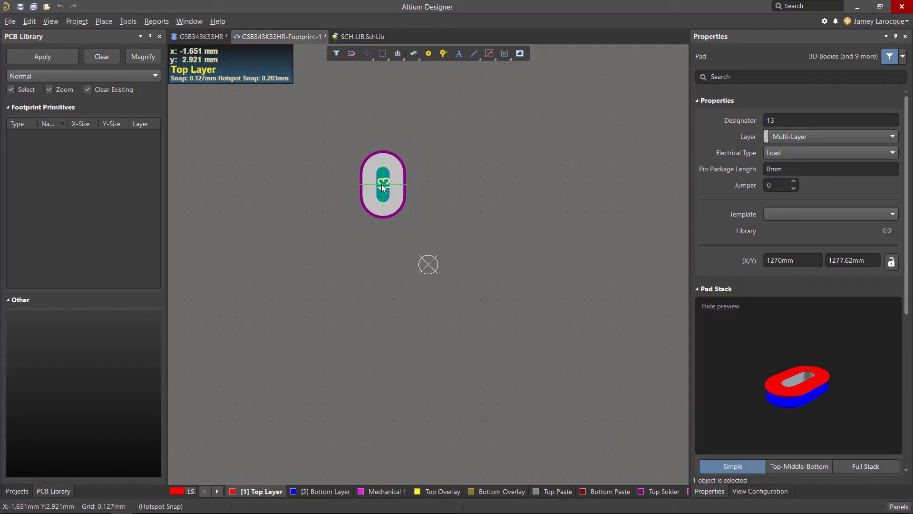
key(Tab)
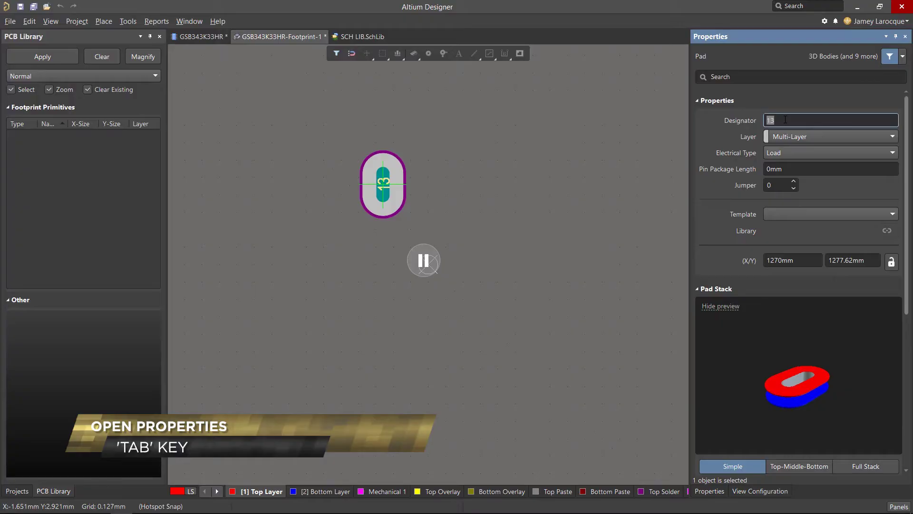
text(1)
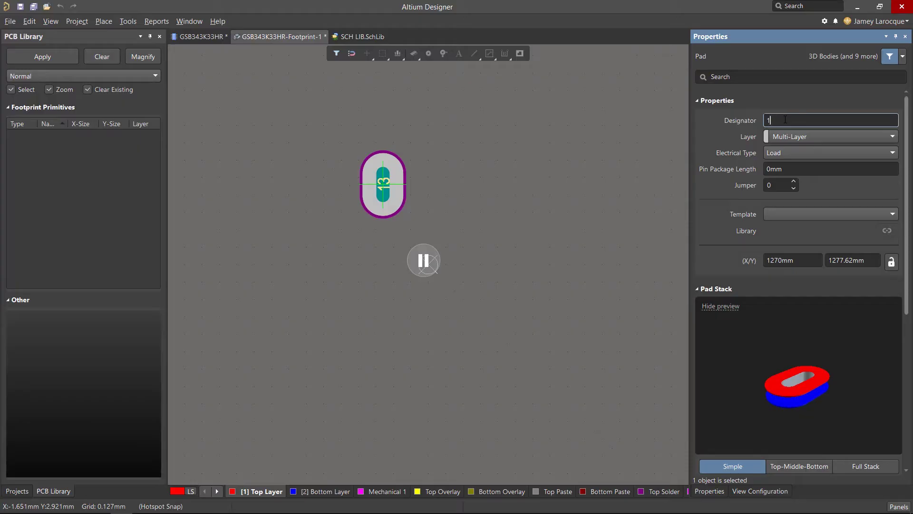
click(815, 136)
scroll(807, 165, up, 2)
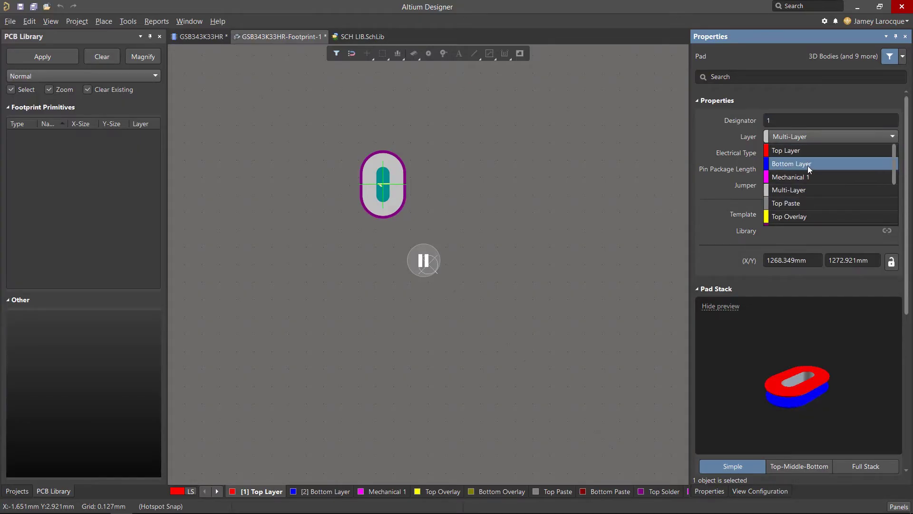
click(814, 151)
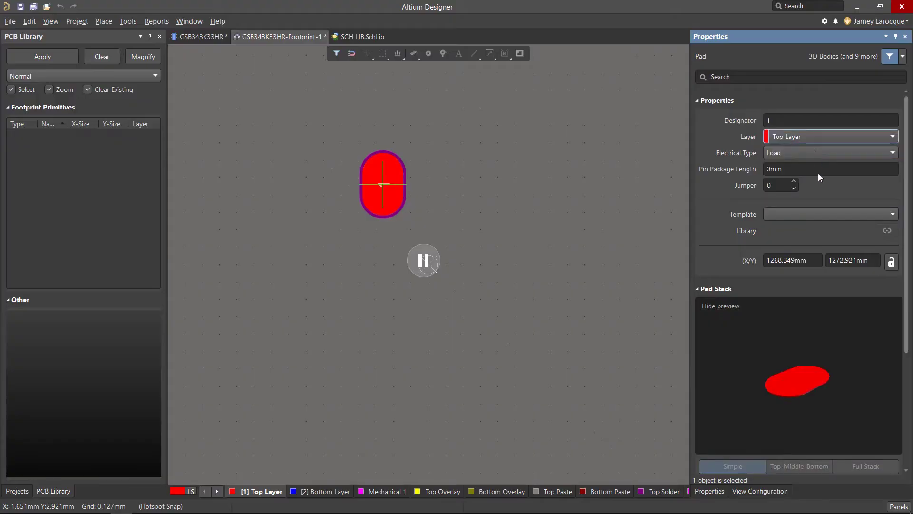
Step: Make the pad rectangular and set its size to 0.4 mm in X and 1.35 mm in Y
scroll(817, 174, down, 3)
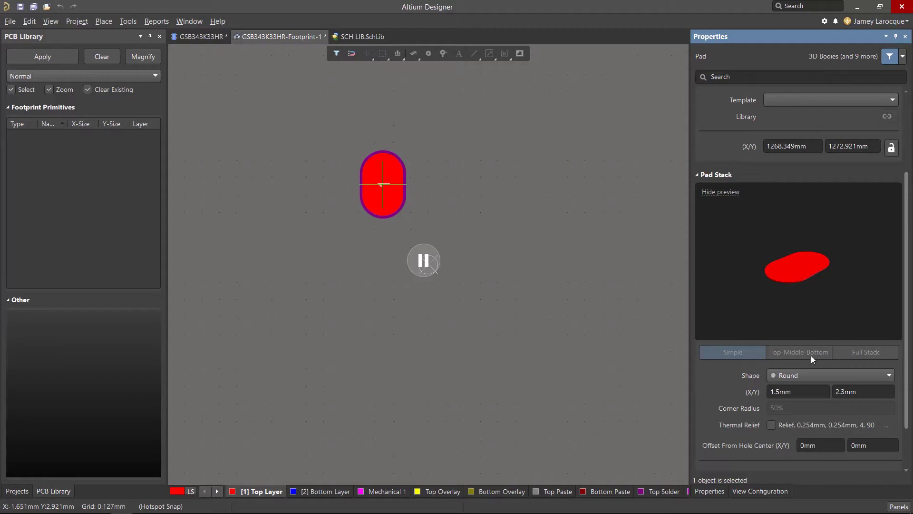
click(806, 373)
click(808, 398)
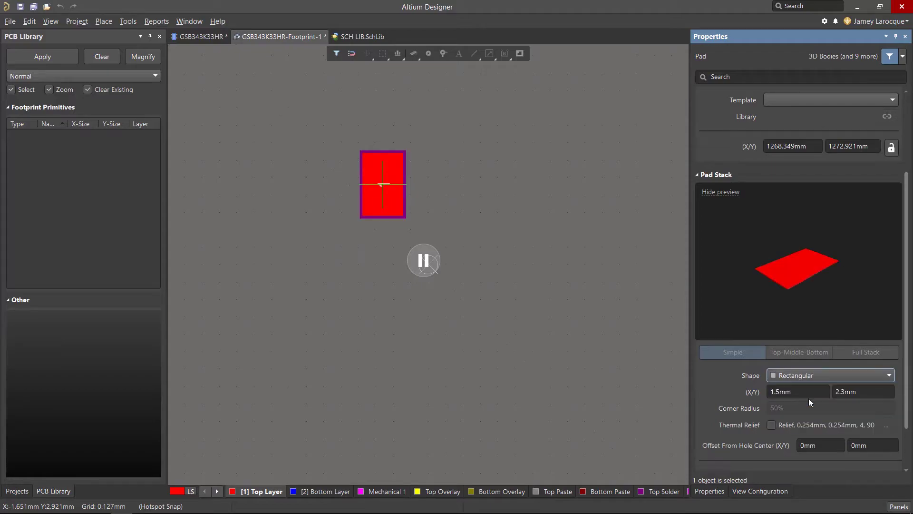
click(805, 391)
text(0.4)
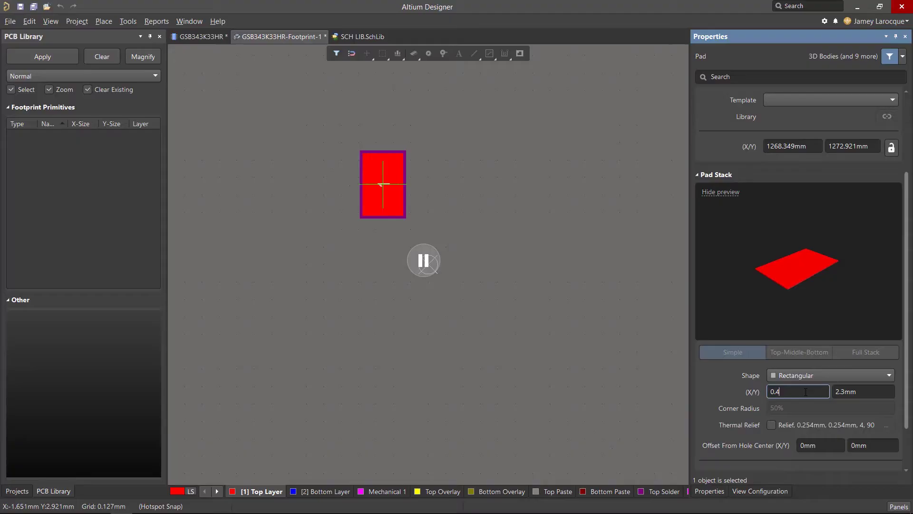
key(Tab)
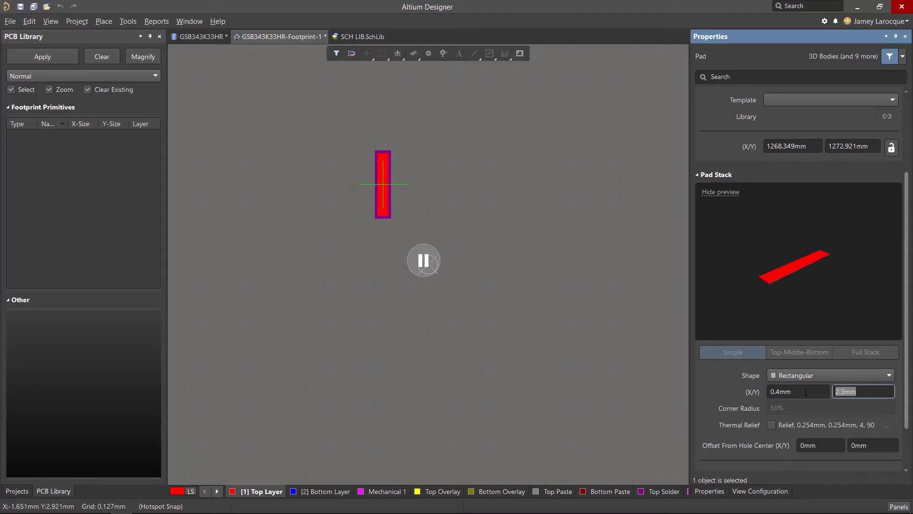
text(1.35)
click(375, 196)
Step: Place pads 1 to 10 in one horizontal row above the origin, at Y about 1.4 mm, and end pad placement
ctrl+scroll(404, 221, up, 5)
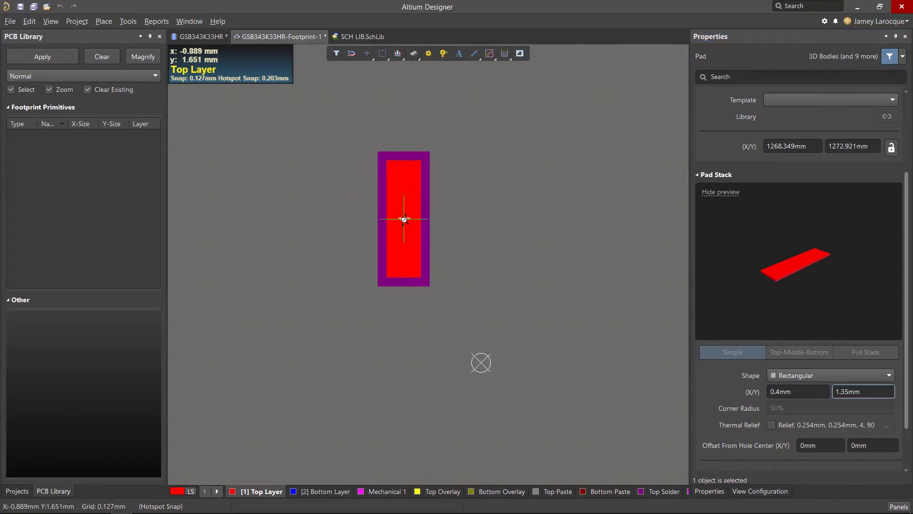
click(405, 244)
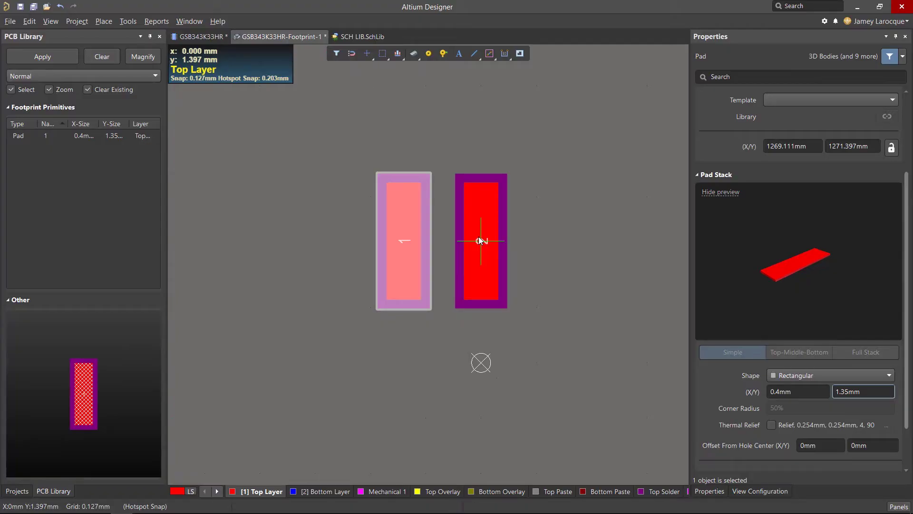
ctrl+scroll(480, 240, down, 2)
click(470, 241)
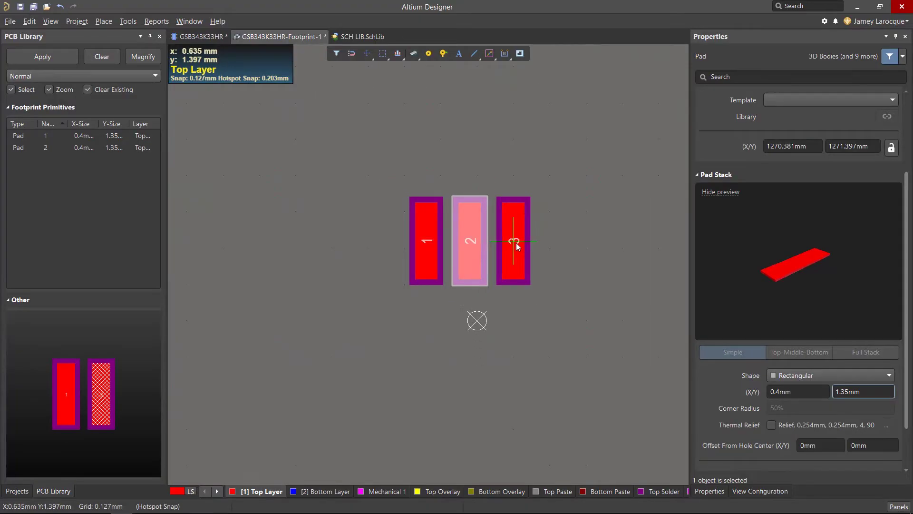
click(514, 242)
click(481, 241)
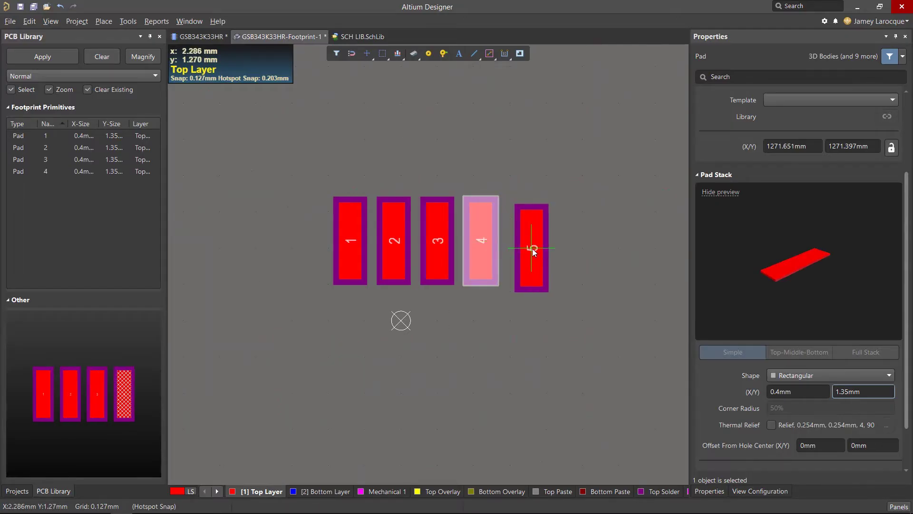
click(532, 241)
click(581, 241)
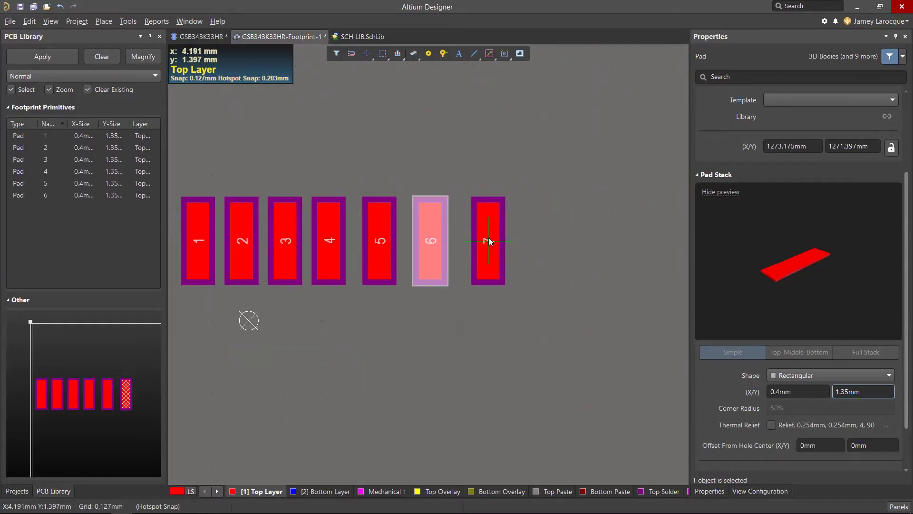
click(481, 241)
click(525, 241)
click(568, 241)
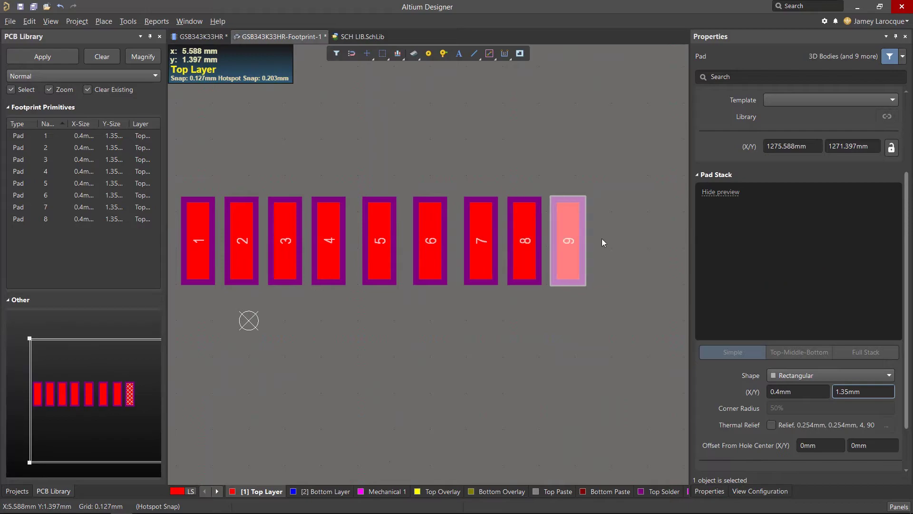
click(612, 239)
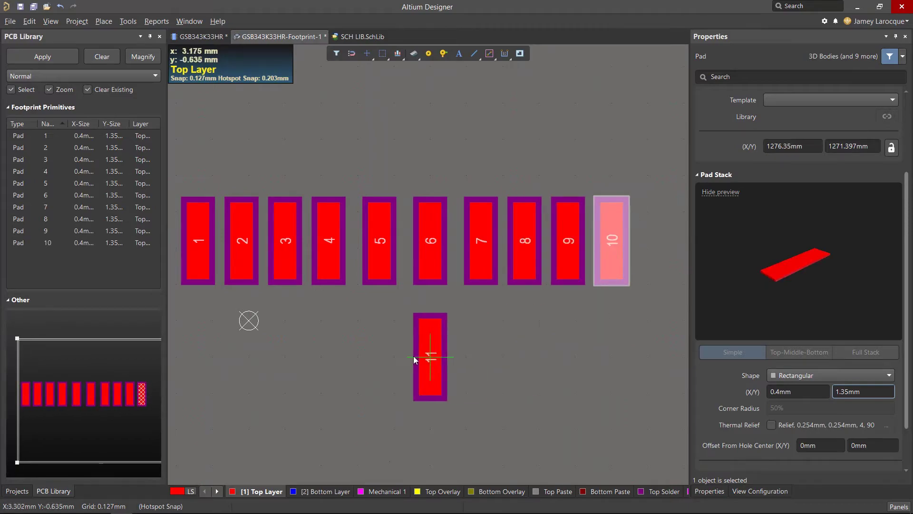
key(Escape)
click(373, 354)
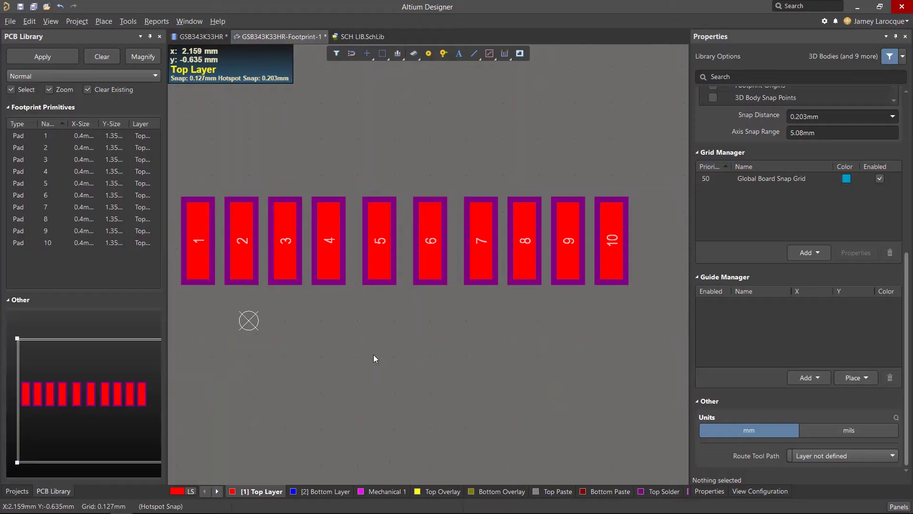
Step: Start placing pad 11 and assign it to the Multi-Layer
click(429, 53)
key(Tab)
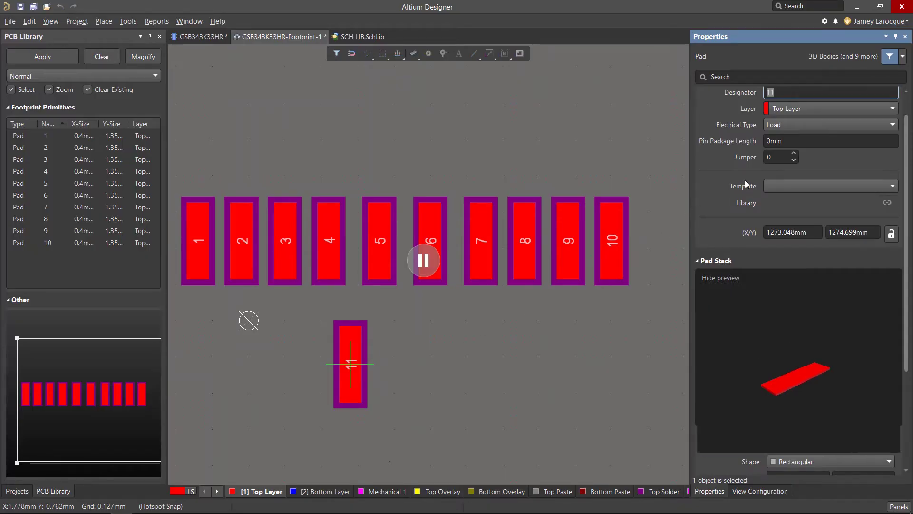
scroll(804, 130, up, 1)
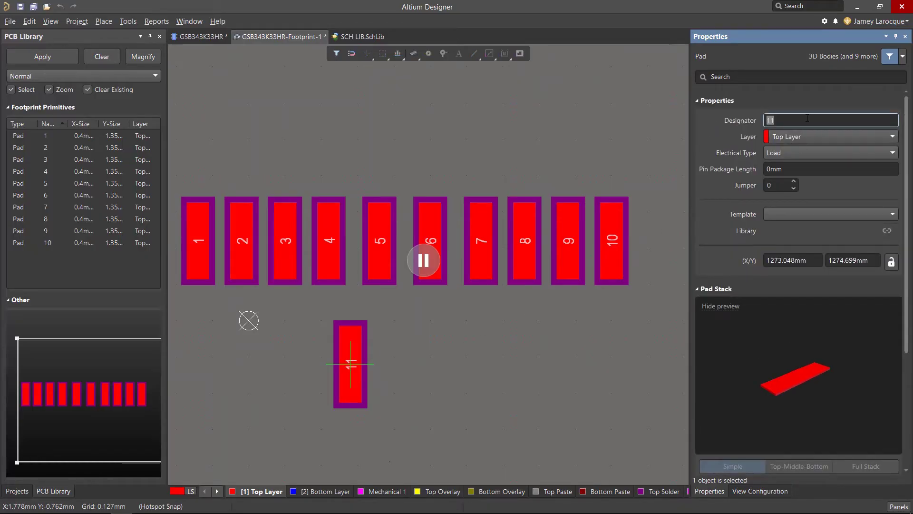
click(807, 136)
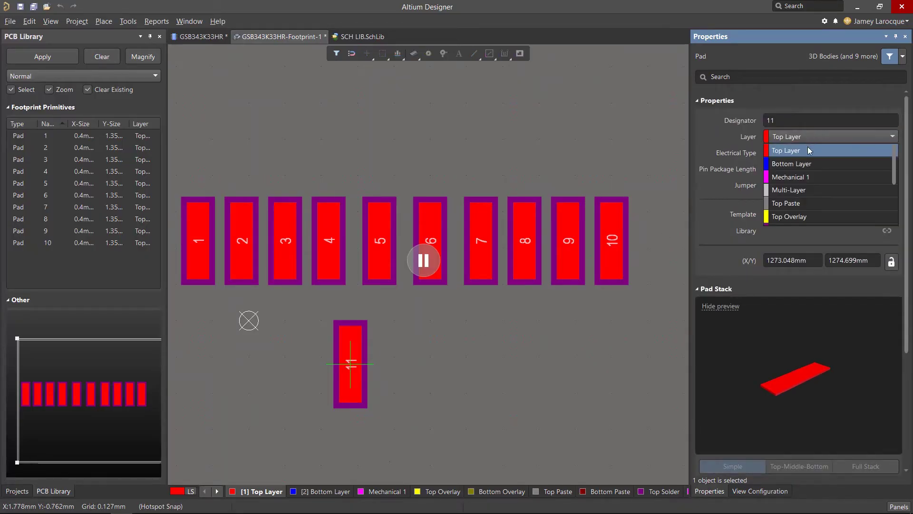
click(808, 190)
Step: Make pad 11 round and set its size to 1.5 mm in X and 2.3 mm in Y
scroll(811, 238, down, 5)
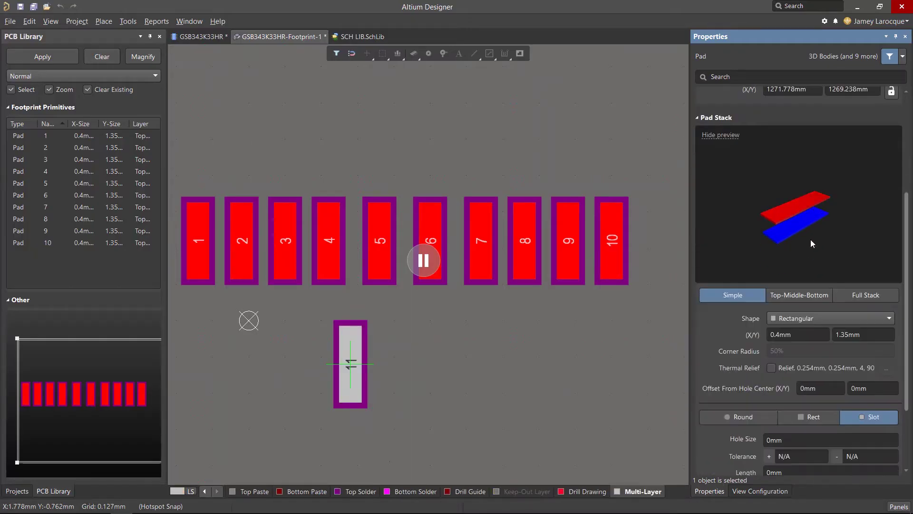
click(814, 321)
click(814, 329)
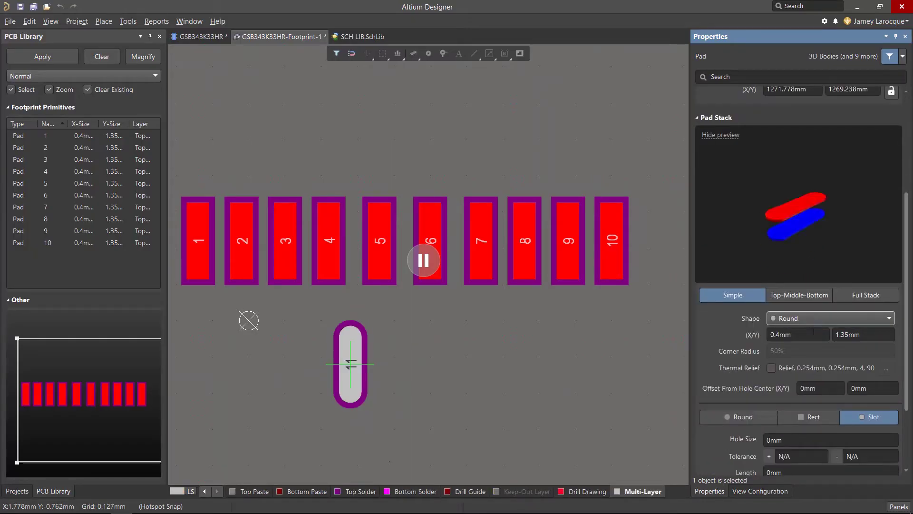
click(811, 334)
text(1.5)
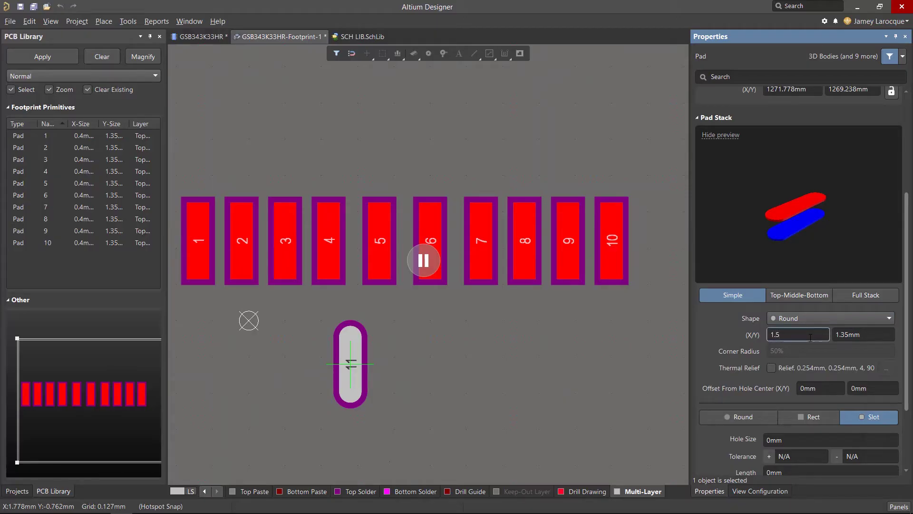
key(Tab)
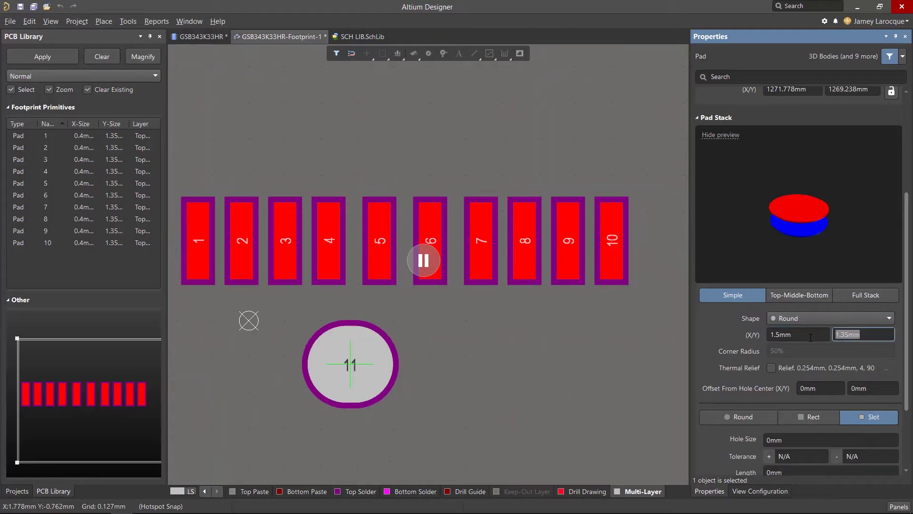
text(2.3)
Step: Give the pad's slot a hole size of 1.3 mm and a length of 0.5 mm
scroll(811, 337, down, 1)
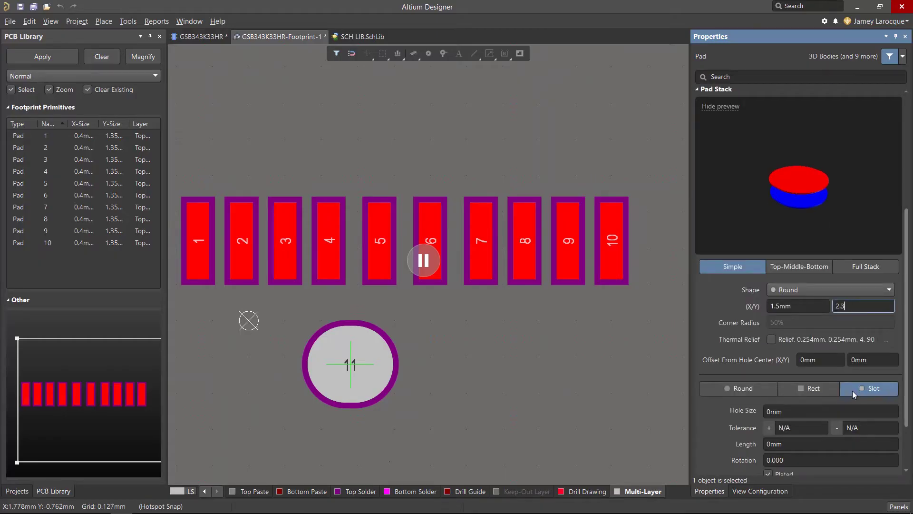
click(786, 412)
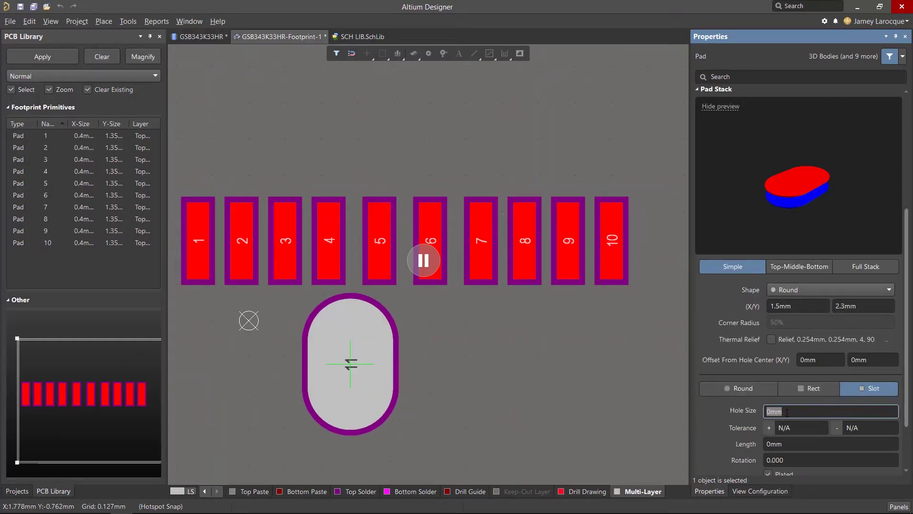
text(1.3)
click(801, 444)
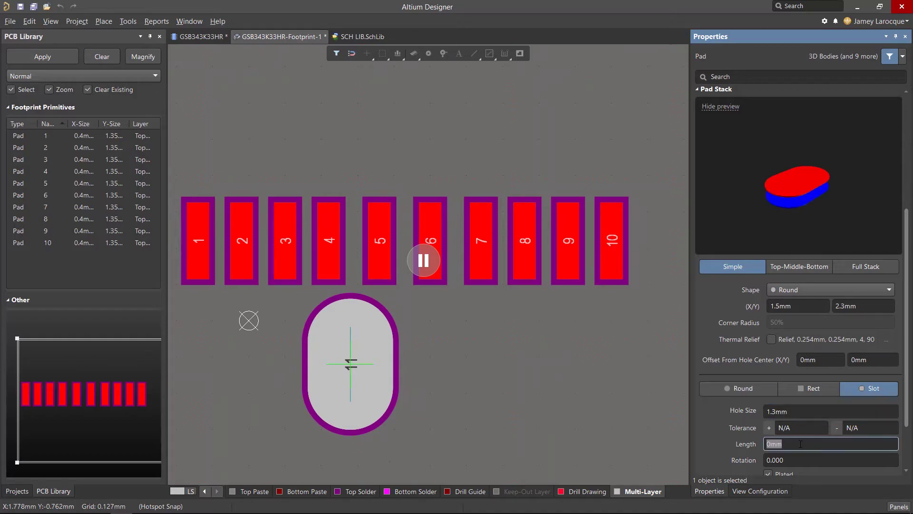
text(0.5)
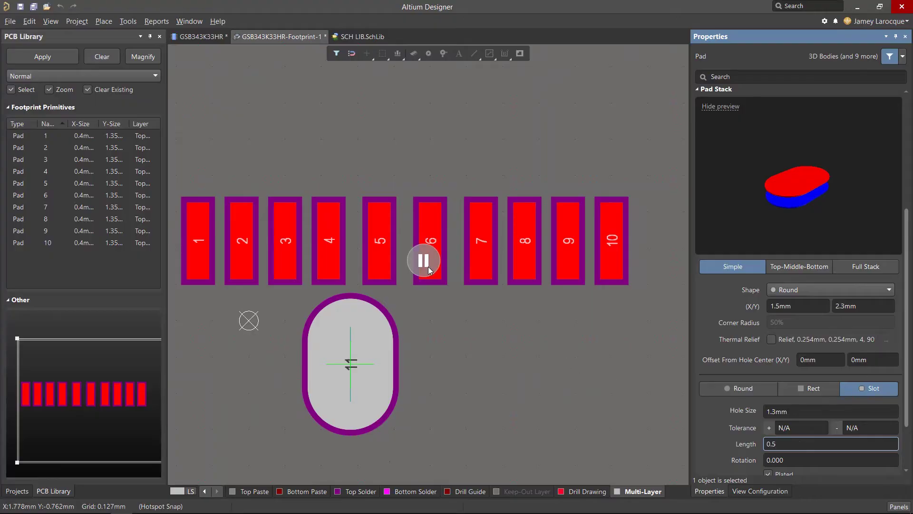
key(Return)
Step: Place slotted pads 11 and 12 below the pad row, just beyond its left and right ends, and end pad placement
drag(381, 367, 292, 365)
ctrl+scroll(452, 368, down, 2)
click(246, 372)
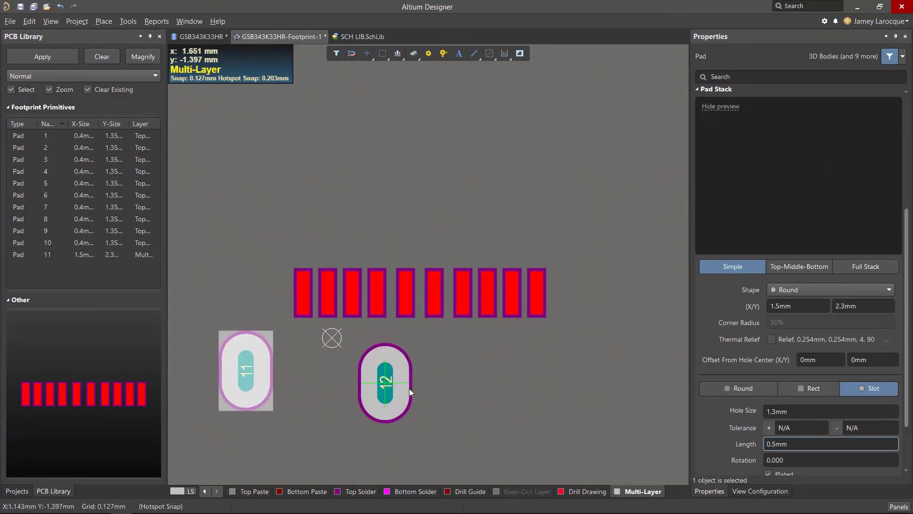
click(578, 380)
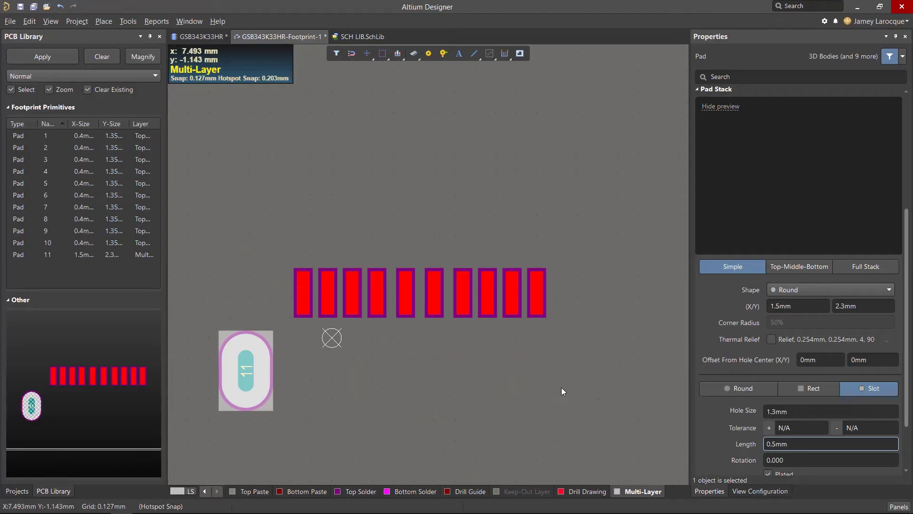
right_click(467, 379)
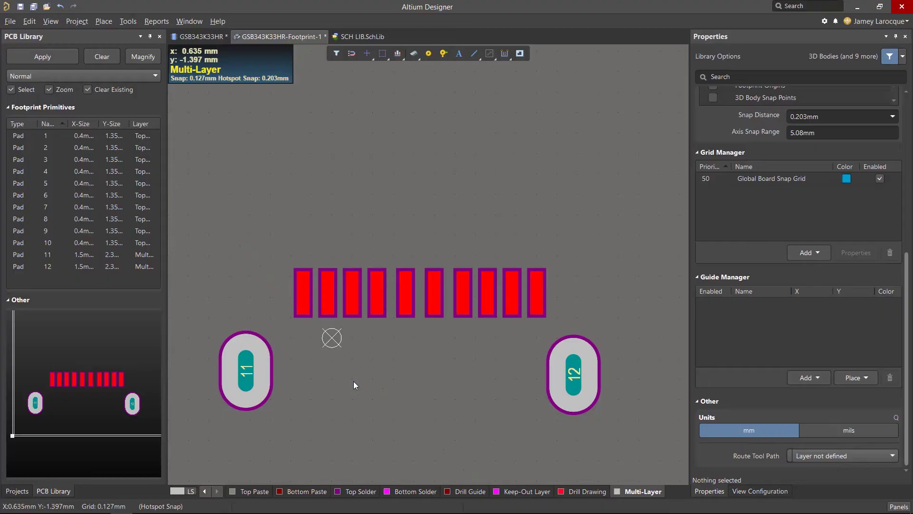
Step: Position pad 11 at X -6.7/2-3.6 (-6.95 mm) and Y 0 mm
click(244, 371)
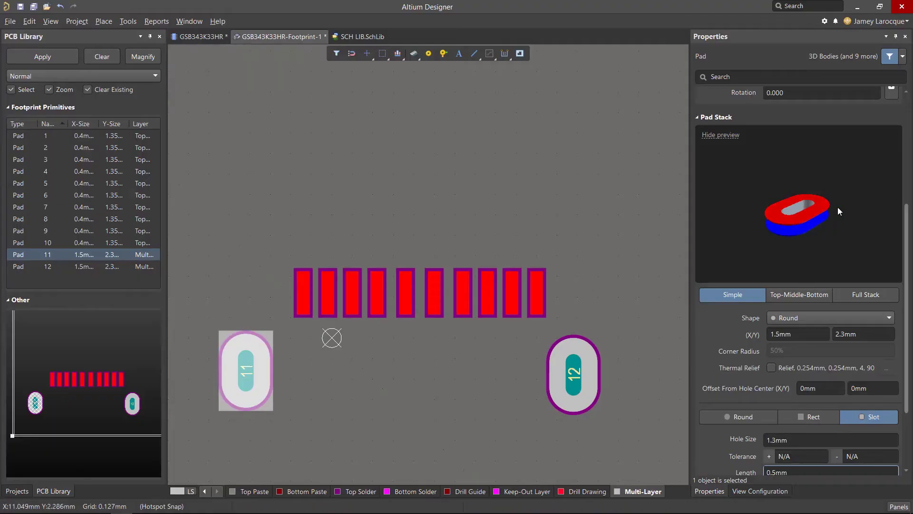
scroll(837, 207, up, 4)
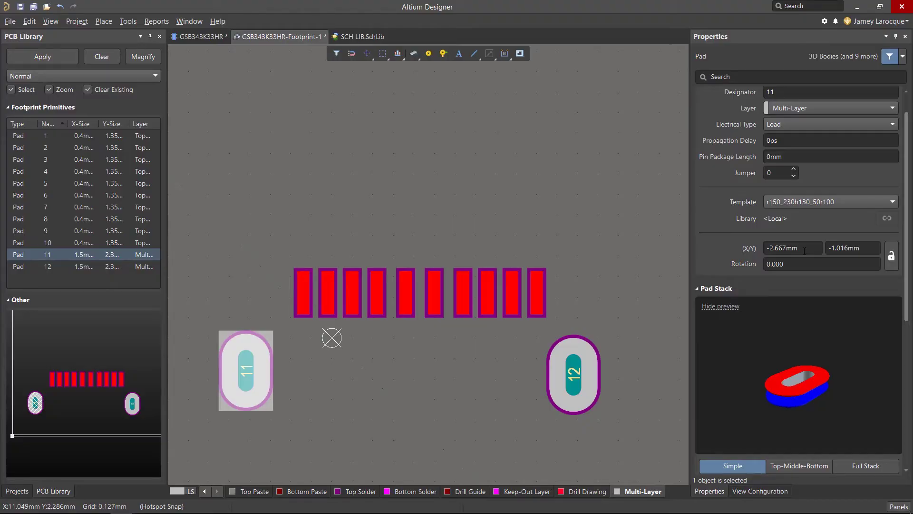
click(804, 248)
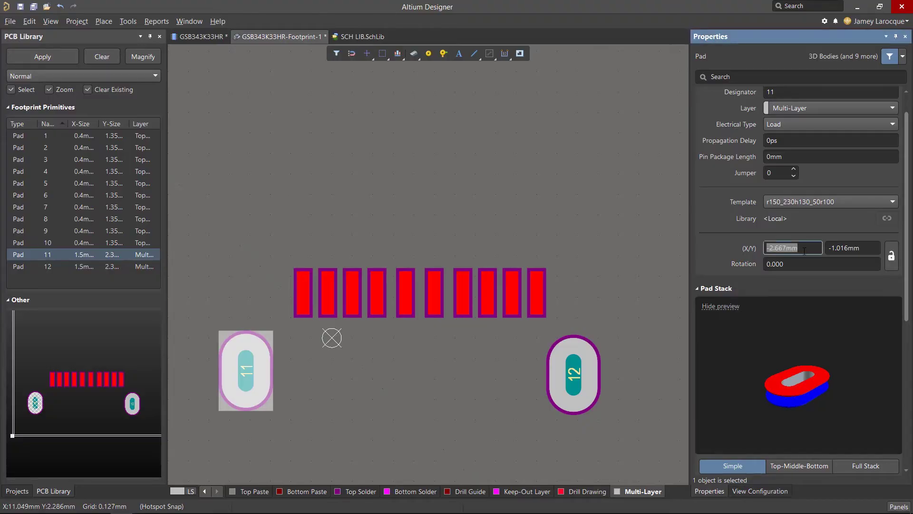
text(-6.7/2-3.6)
key(Return)
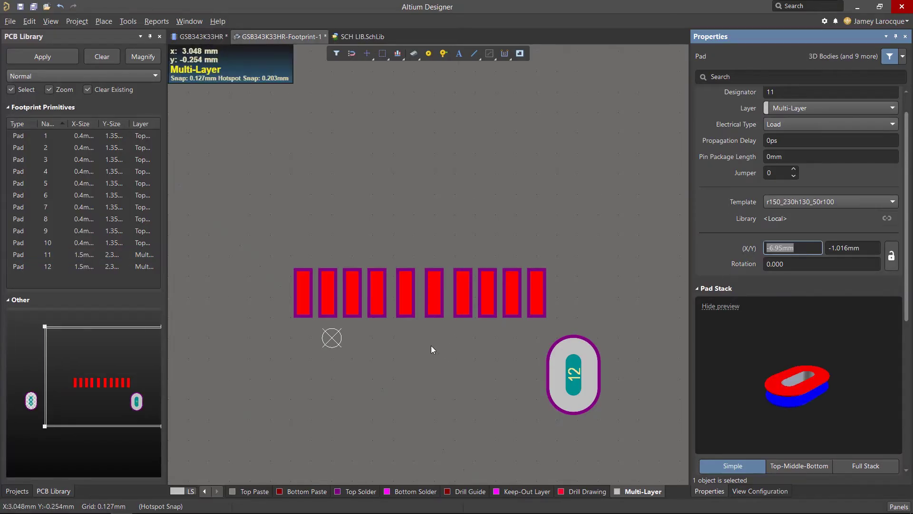
ctrl+scroll(431, 345, down, 1)
ctrl+scroll(431, 345, down, 1)
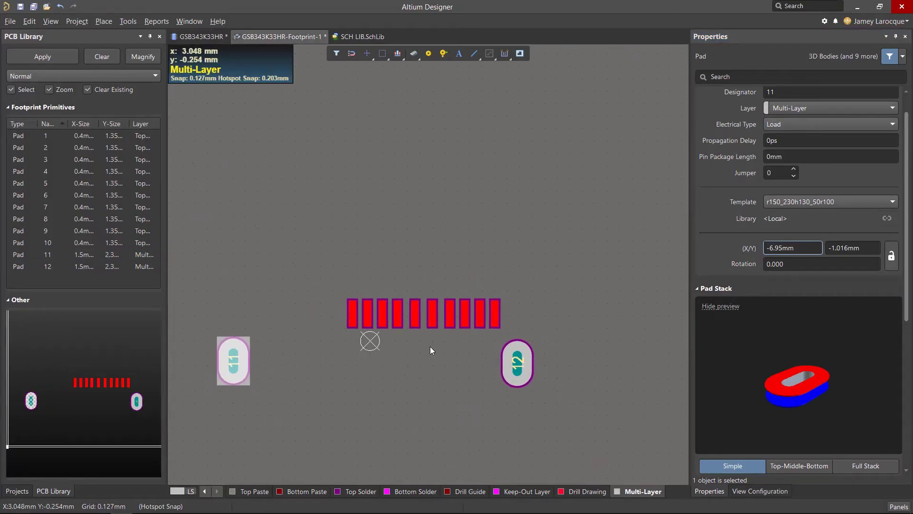
click(866, 249)
text(0)
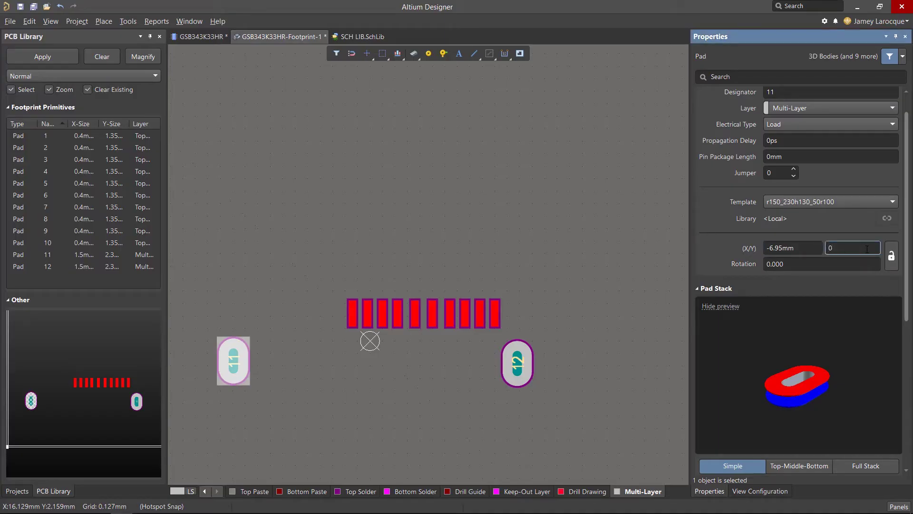
key(Return)
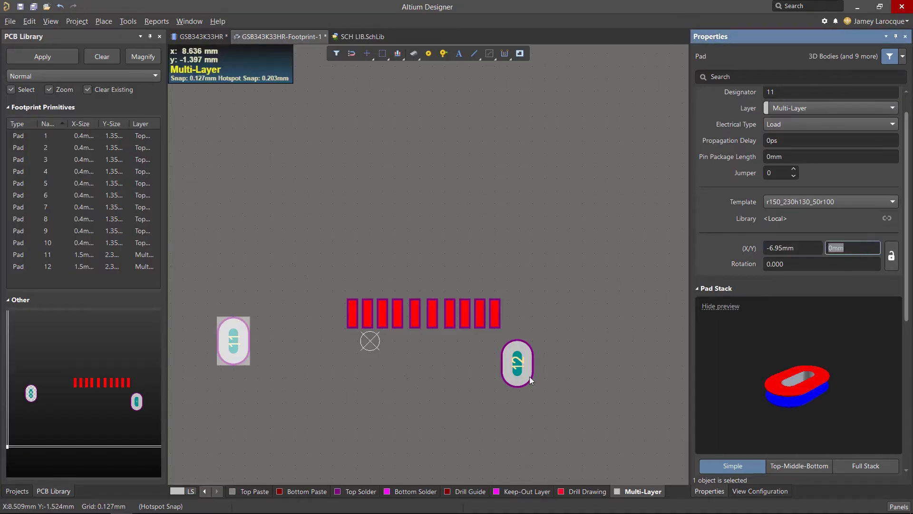
Step: Position pad 12 at X 5.6 mm and Y 0 mm, and clear the selection
click(517, 363)
click(806, 249)
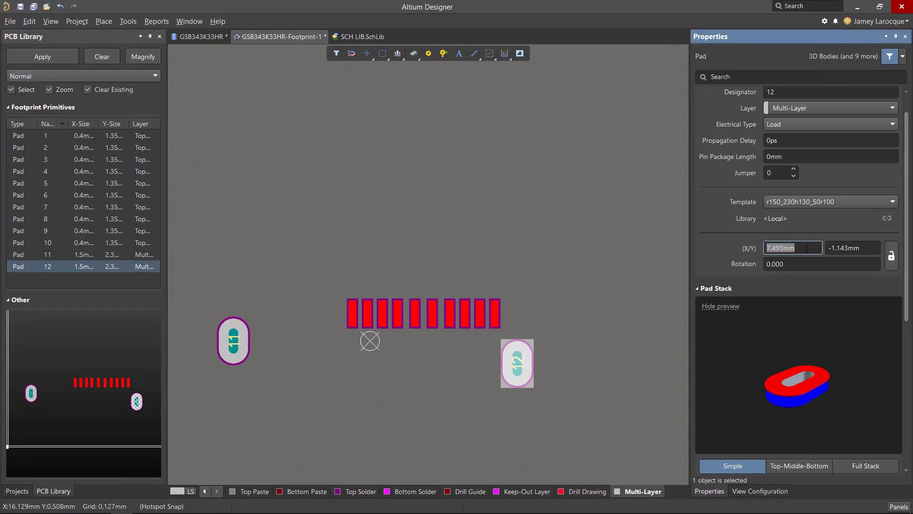
text(5.6)
key(Tab)
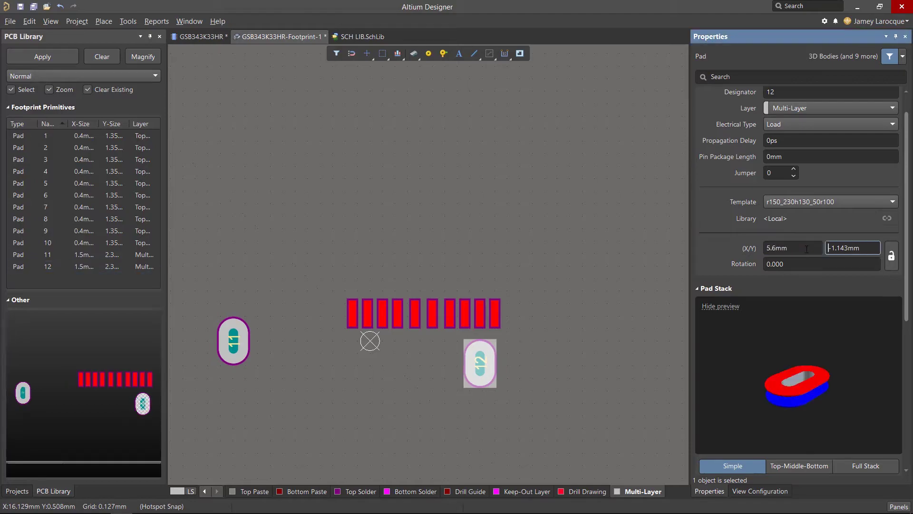
text(0)
key(Return)
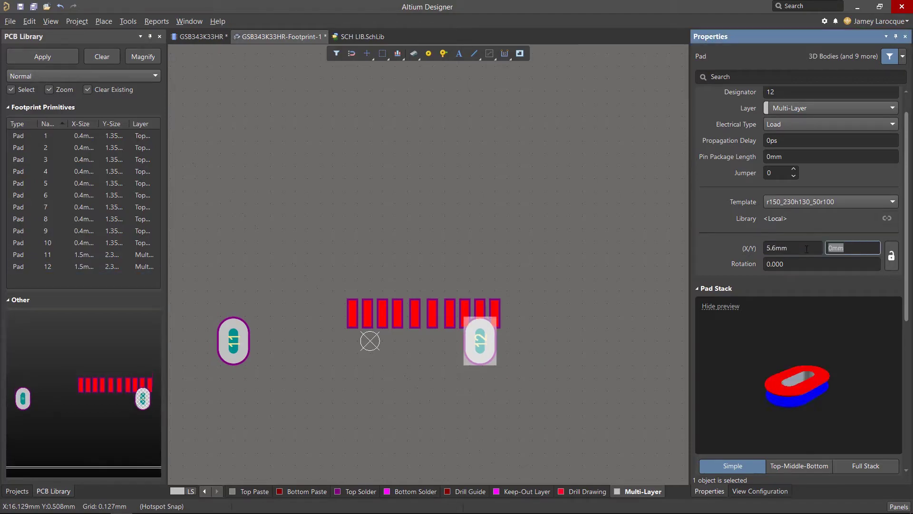
click(287, 374)
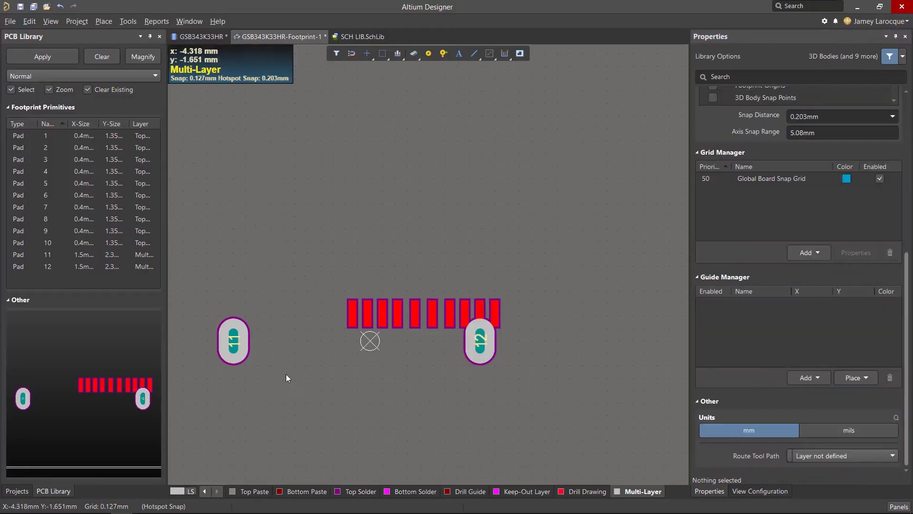
Step: Set the Y coordinate of surface-mount pads 1 to 10 together to 2.675 mm
ctrl+scroll(400, 348, up, 3)
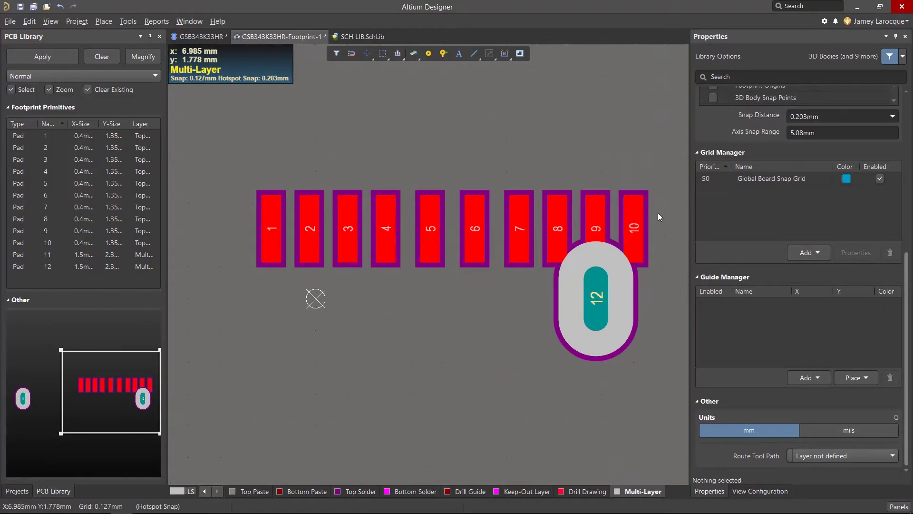
drag(666, 211, 224, 172)
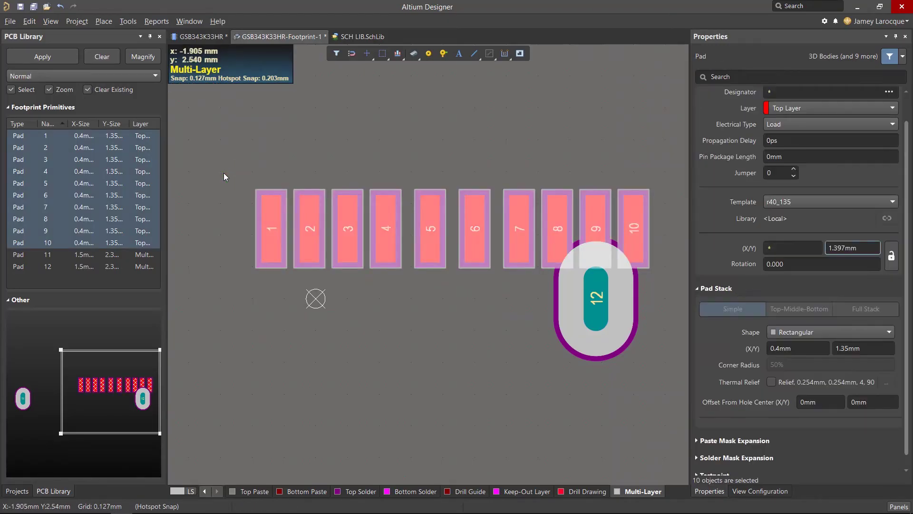
click(862, 244)
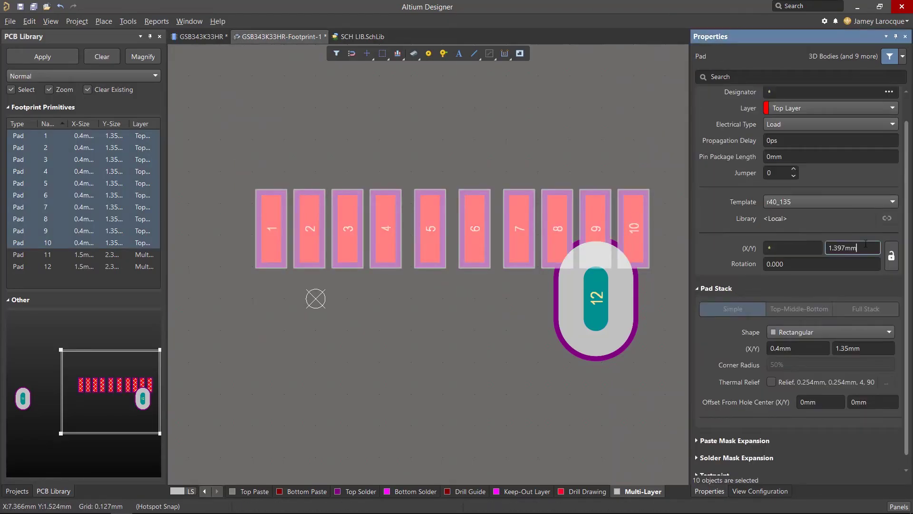
double_click(830, 247)
text(2.675)
key(Return)
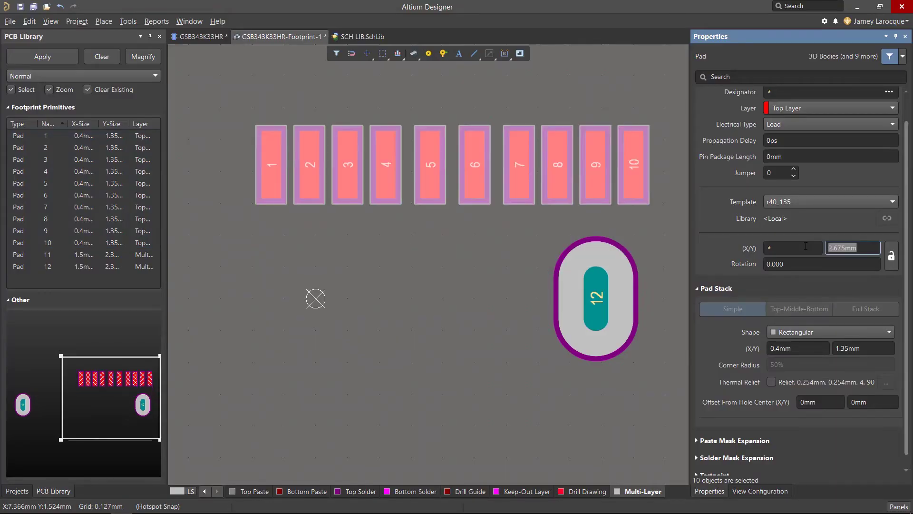
click(409, 258)
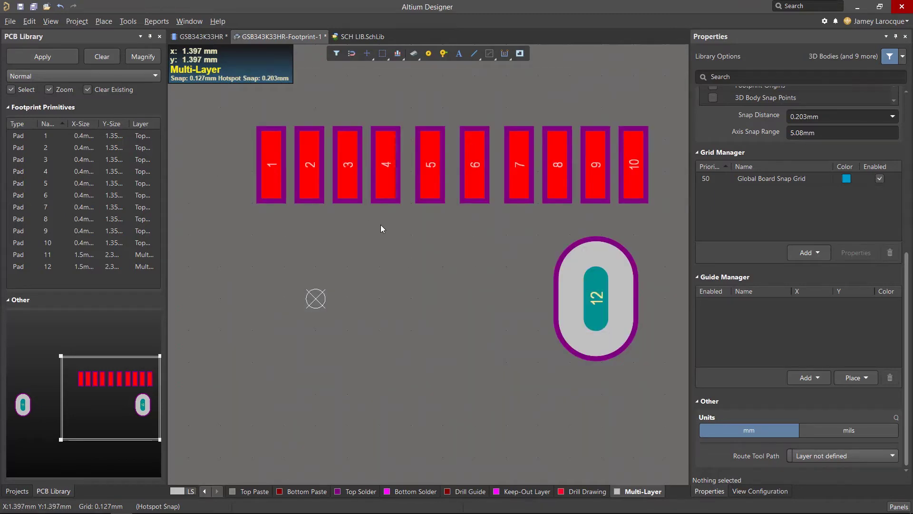
Step: Set the X coordinate of pad 3 to -3.35 mm
click(355, 184)
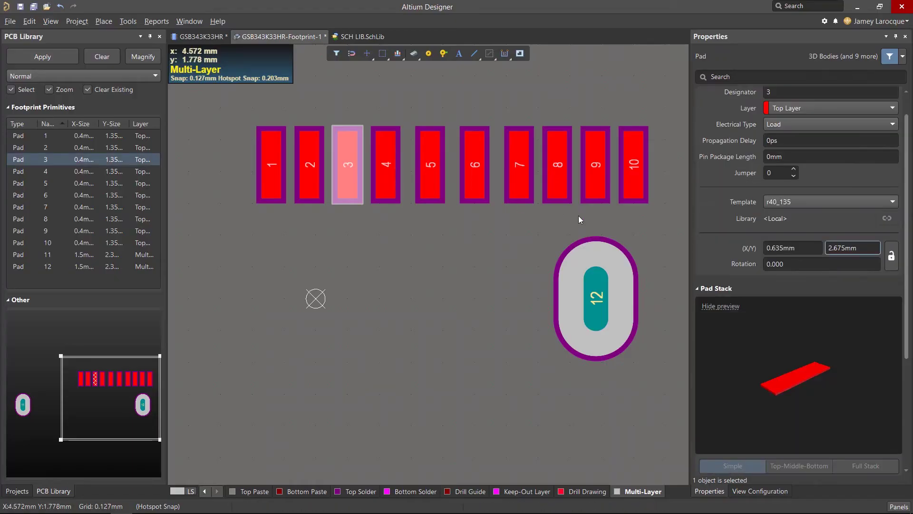
click(805, 247)
text(-3.35)
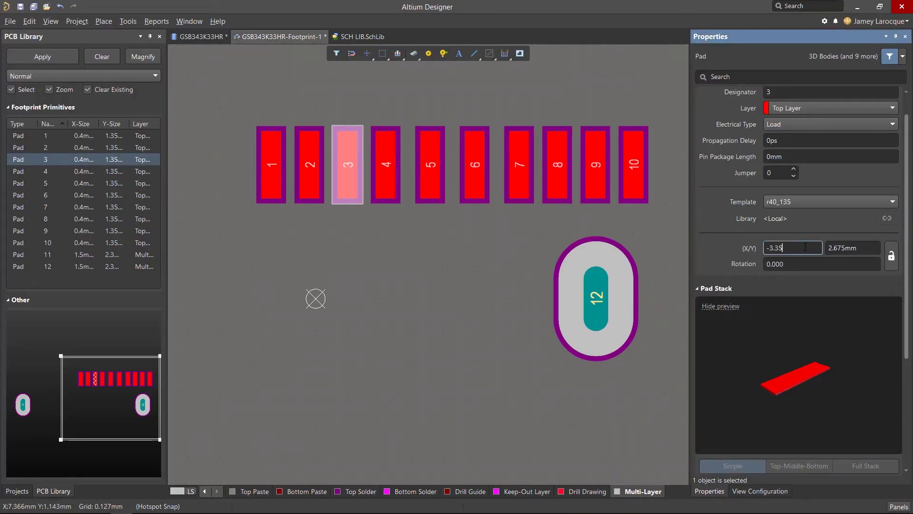
key(Return)
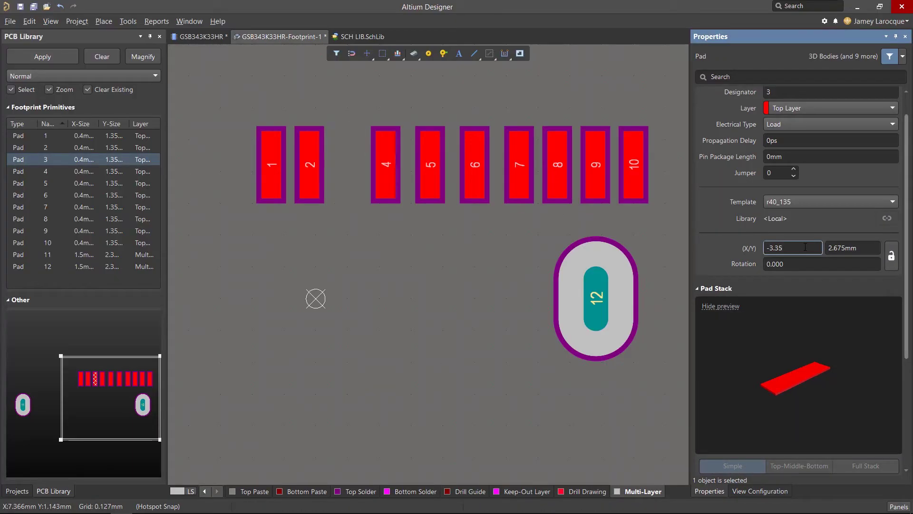
ctrl+scroll(595, 233, down, 1)
ctrl+scroll(596, 234, down, 1)
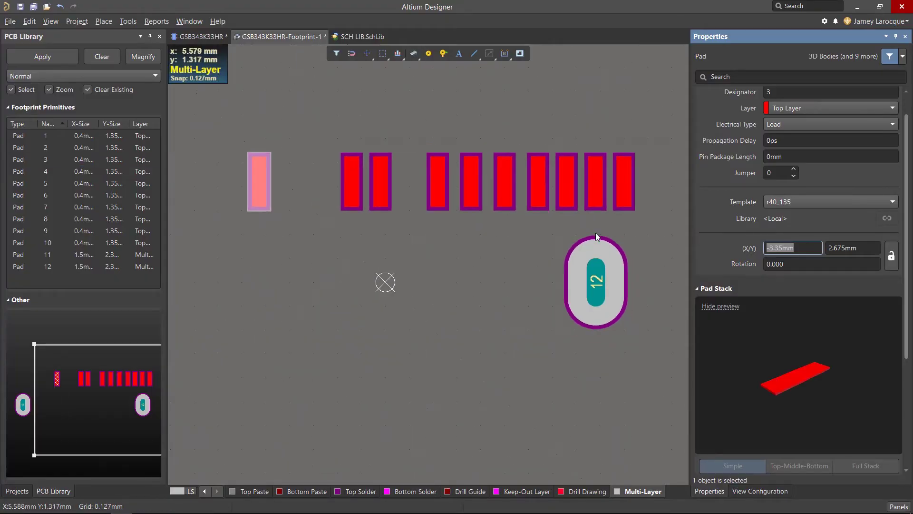
Step: Set the X coordinate of pad 8 to 3.35 mm and clear the selection
click(570, 197)
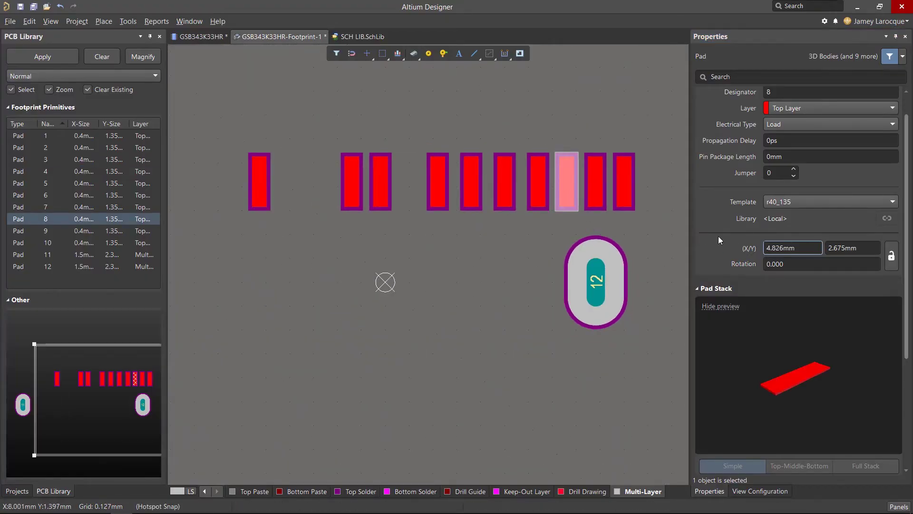
click(803, 251)
key(BackSpace)
key(BackSpace)
key(BackSpace)
key(BackSpace)
key(BackSpace)
key(BackSpace)
key(BackSpace)
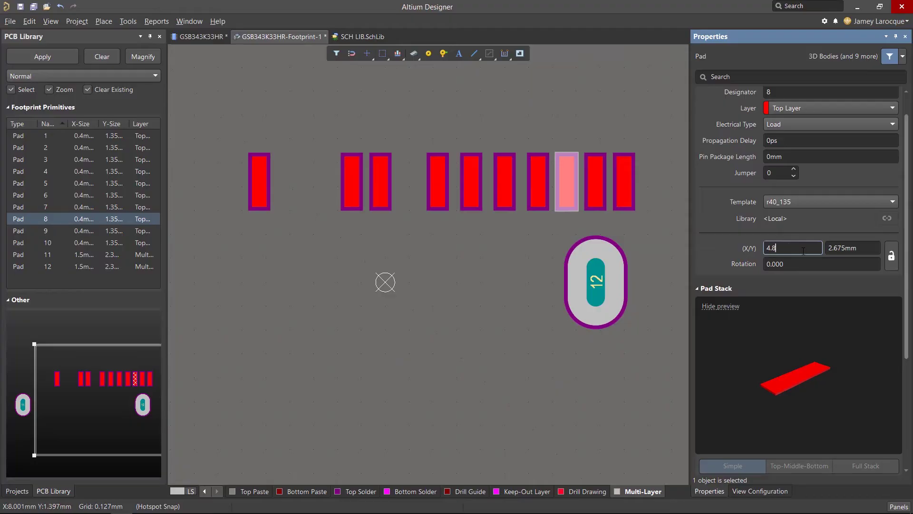
text(3.35)
key(Return)
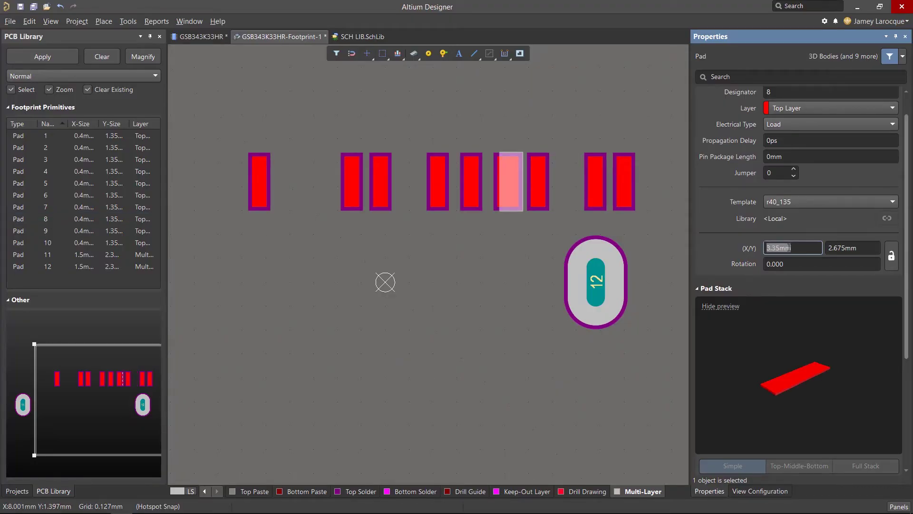
click(435, 120)
Step: Set the X coordinate of pad 10 to 4.65 mm and clear the selection
ctrl+scroll(435, 120, up, 1)
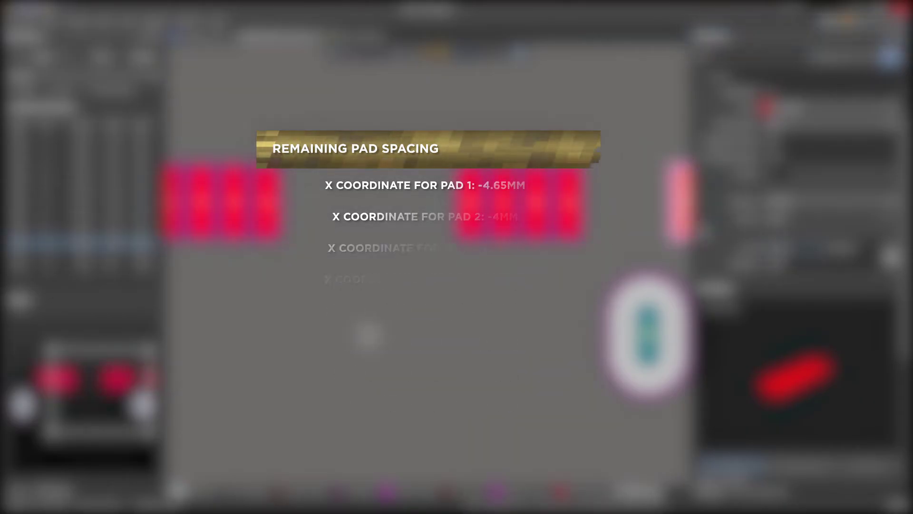
text(4.65)
key(Return)
click(523, 267)
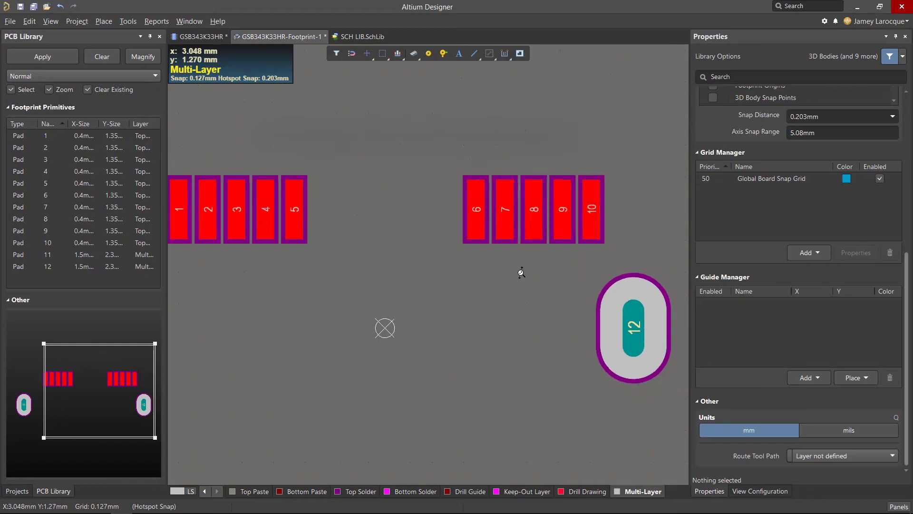
key(ctrl+Page_Down)
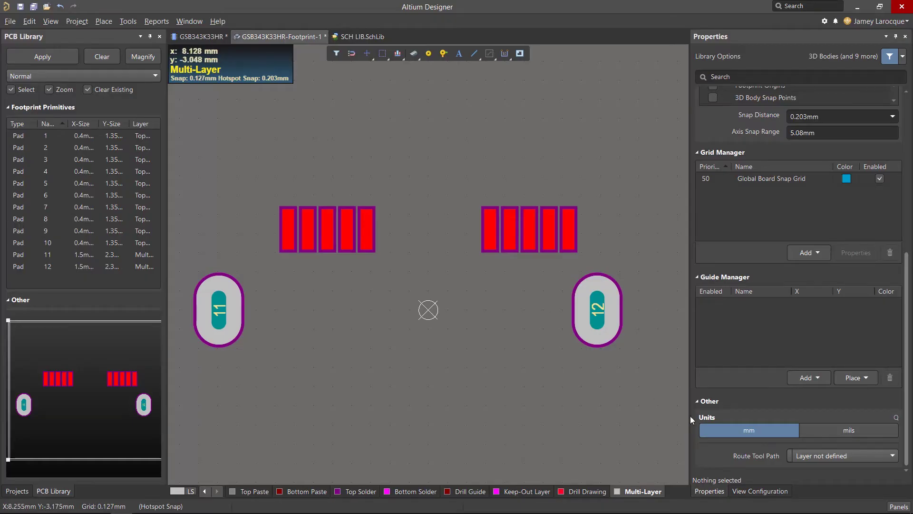
Step: Add a component layer pair of type Assembly using mechanical layers 2 (top) and 3 (bottom) in the view configuration
click(898, 506)
click(844, 432)
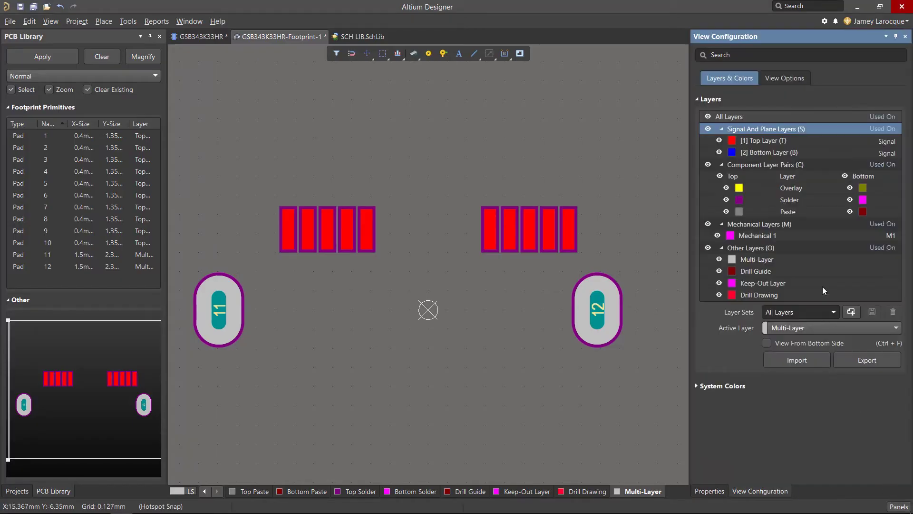
click(810, 212)
right_click(810, 212)
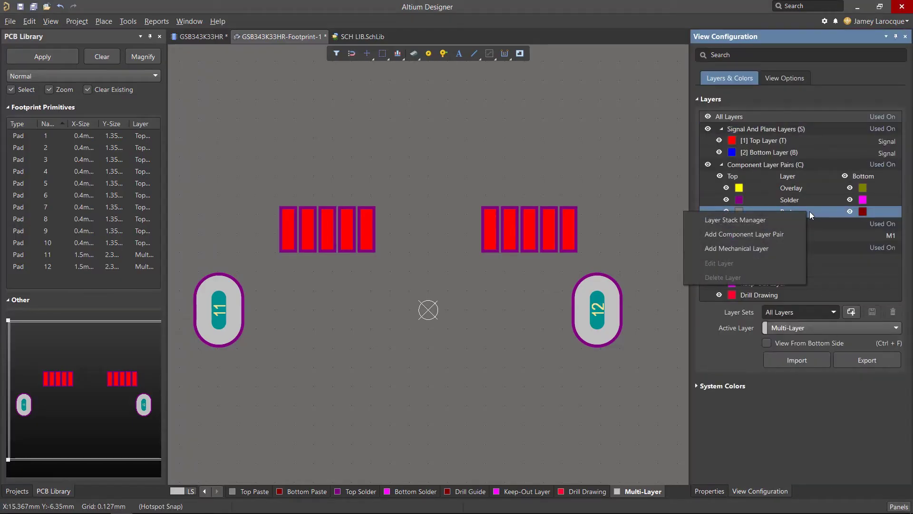
click(796, 236)
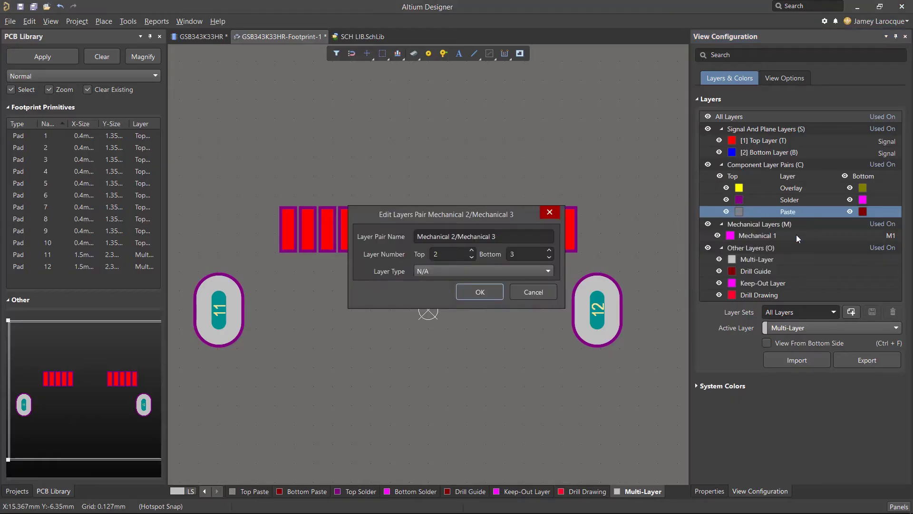
click(493, 273)
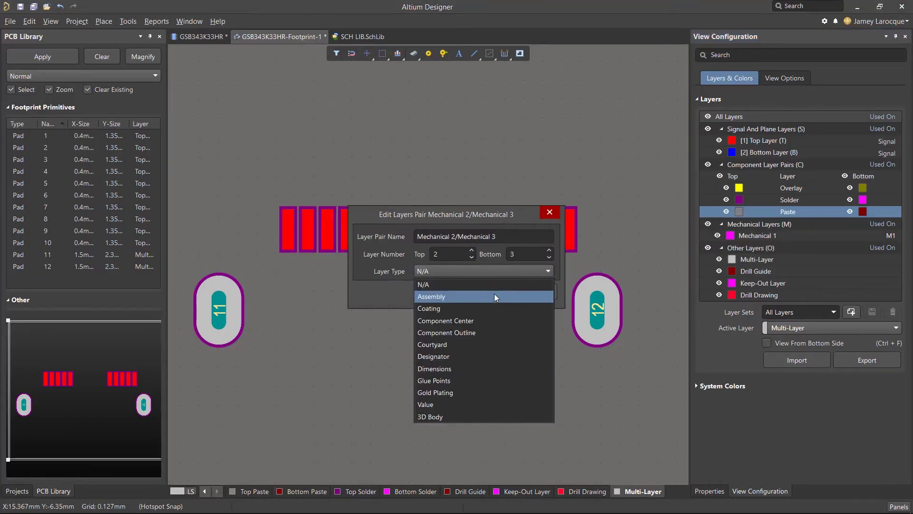
click(495, 295)
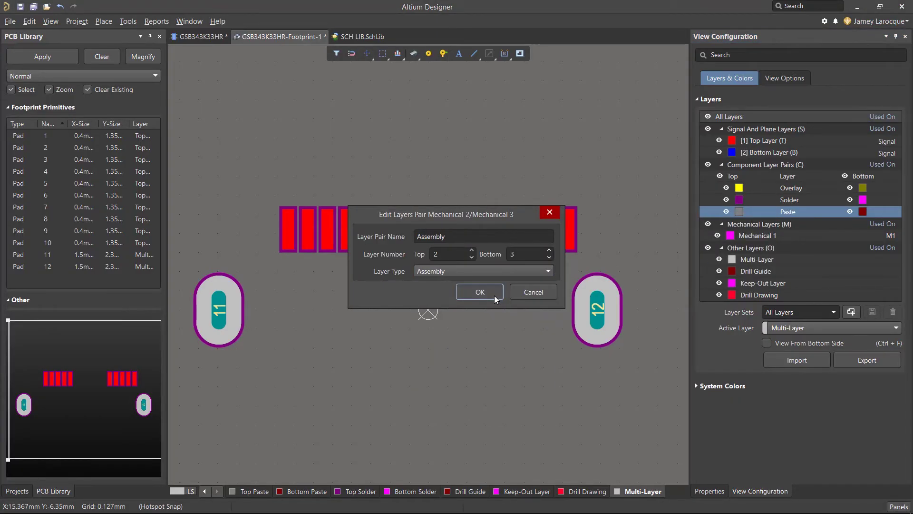
click(494, 296)
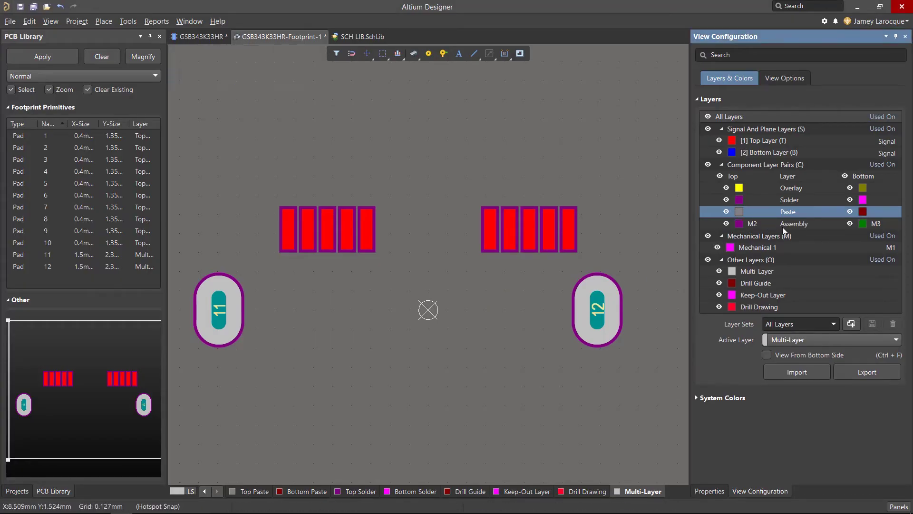
Step: Make Top Assembly the active layer for the component outline
click(824, 223)
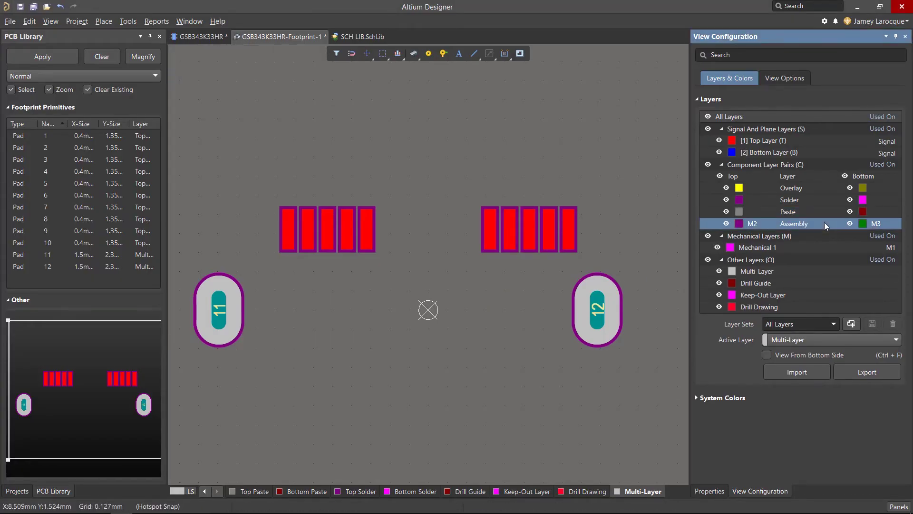
click(801, 340)
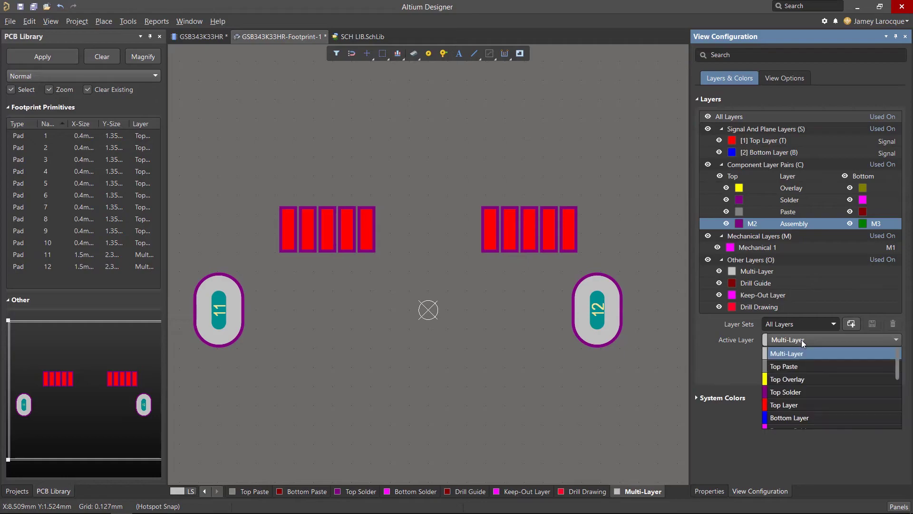
scroll(815, 404, down, 3)
scroll(814, 401, down, 1)
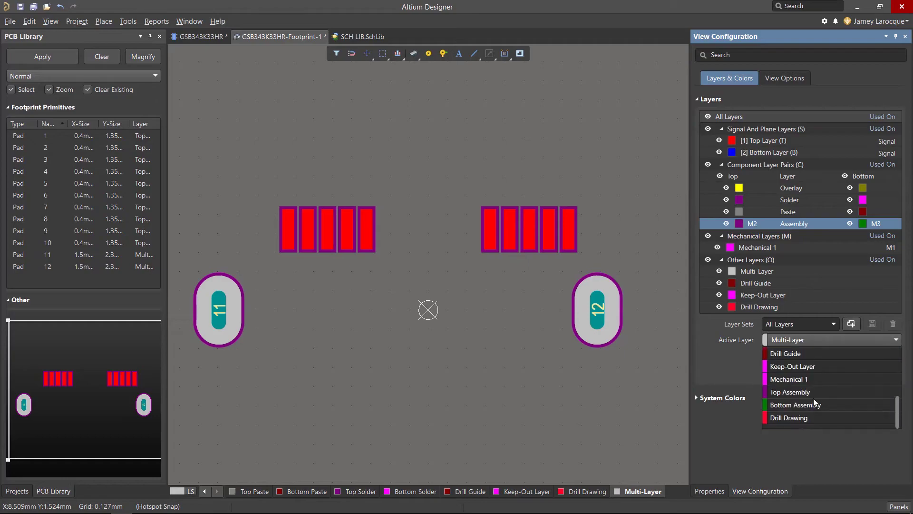
click(815, 392)
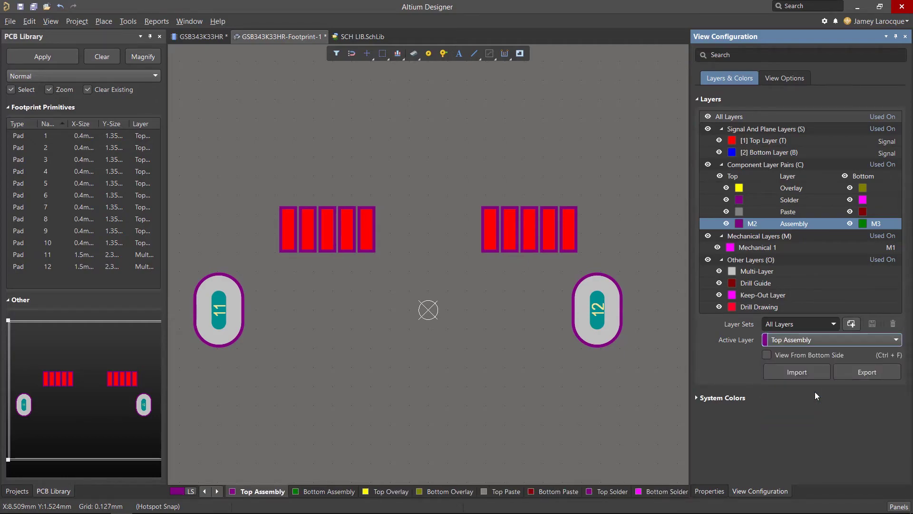
Step: Draw a horizontal line about 12.7 mm long below the two slotted pads on the Top Assembly layer
click(470, 55)
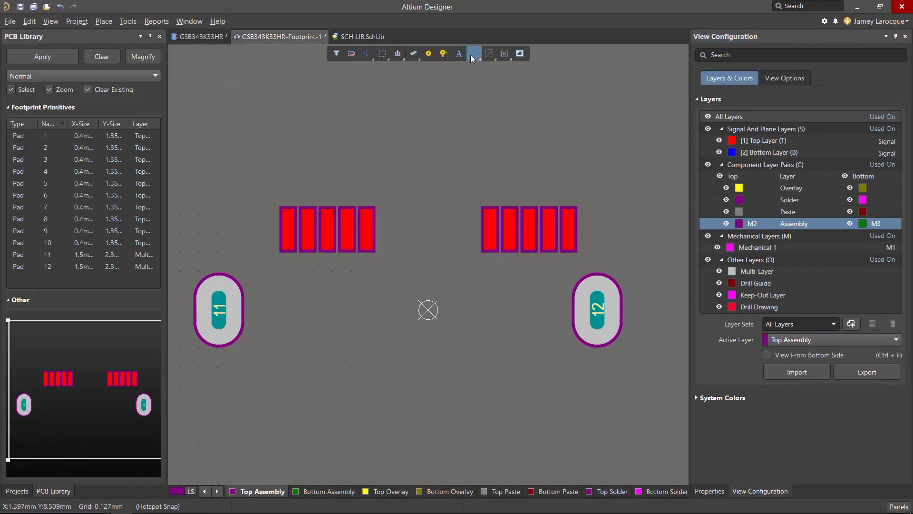
click(217, 371)
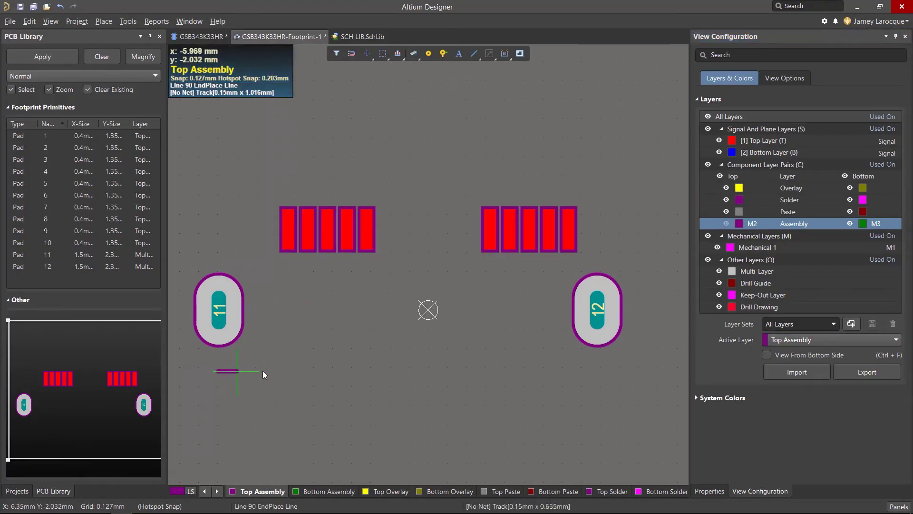
click(601, 371)
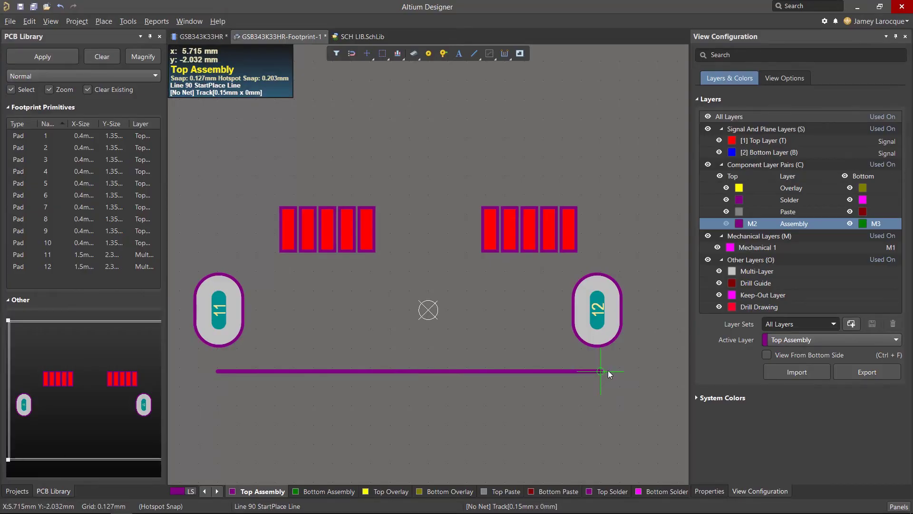
right_click(606, 370)
right_click(518, 410)
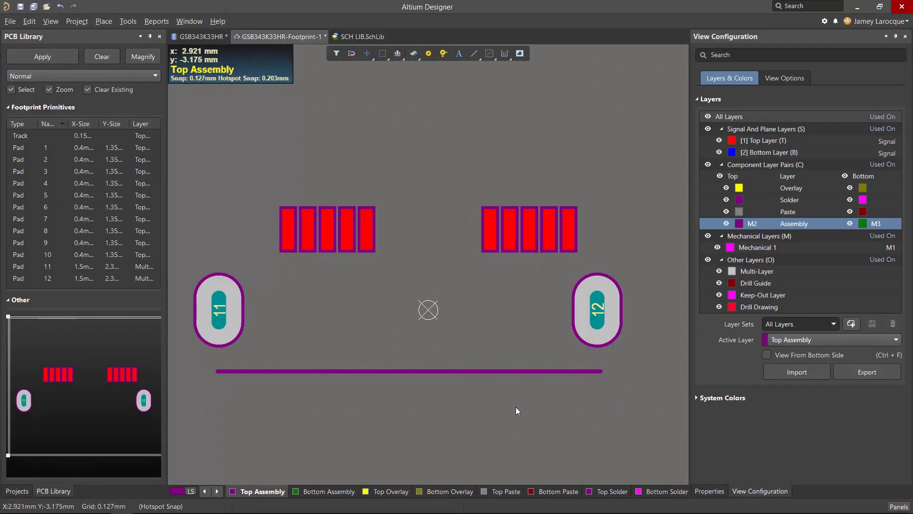
Step: Set the horizontal assembly line's start point to X -7.1 mm, Y -2.45 mm
click(508, 371)
double_click(510, 371)
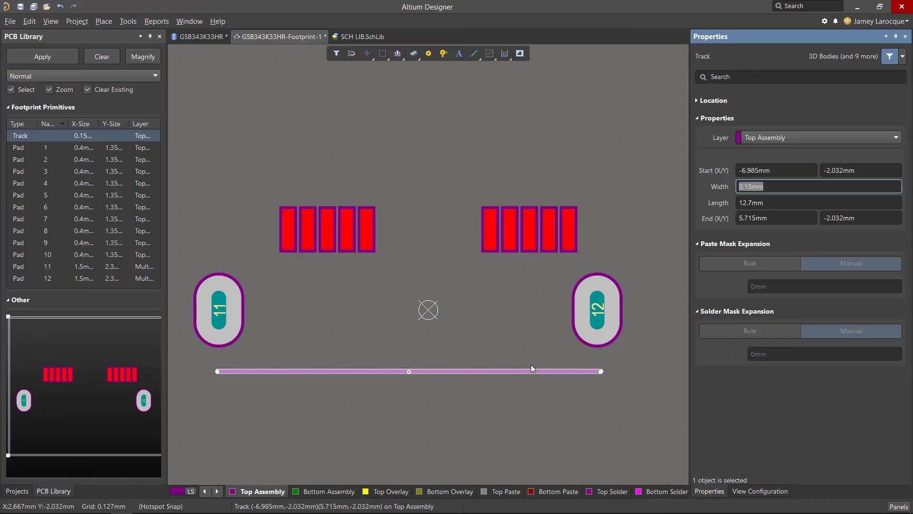
click(788, 170)
text(-7.1)
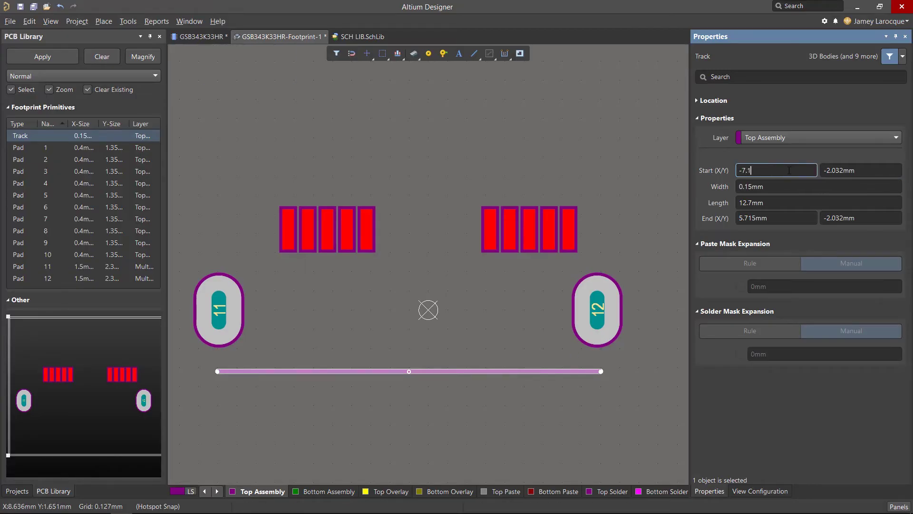
key(Tab)
text(-2.45)
key(Tab)
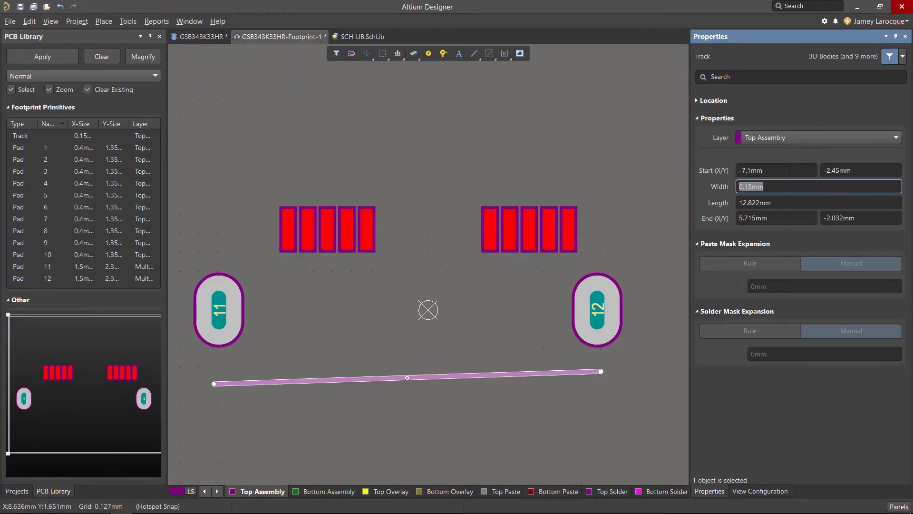
Step: Set the line's length to 13 mm and its end point to X 5.9 mm, Y -2.45 mm, and clear the selection
key(Tab)
text(13)
key(Tab)
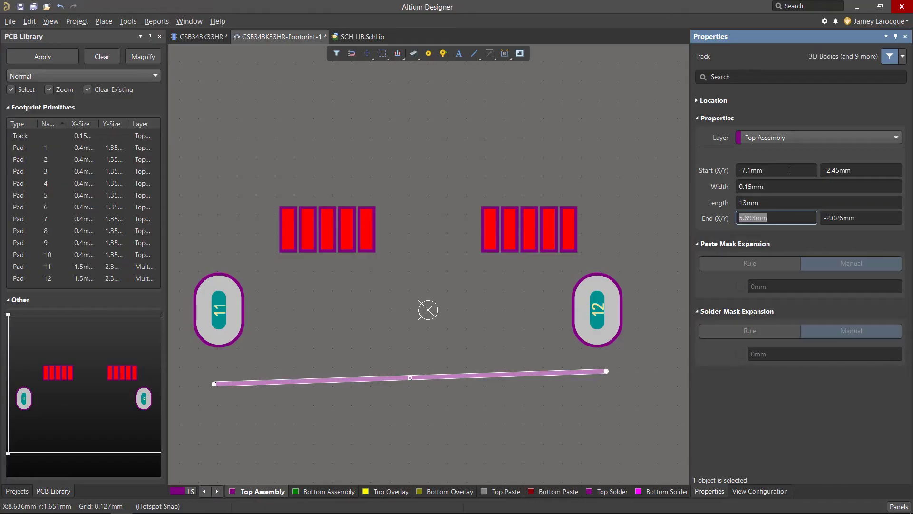
text(5.9)
key(Tab)
text(-2.45)
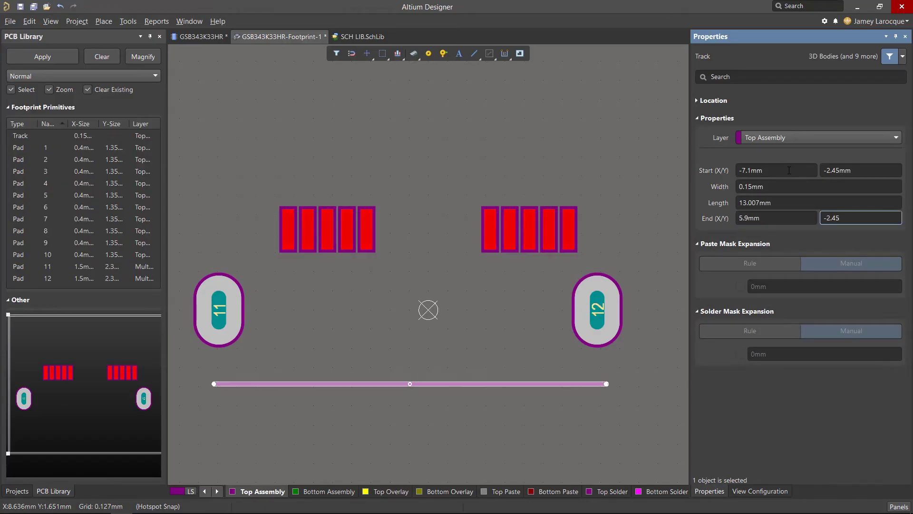
key(Return)
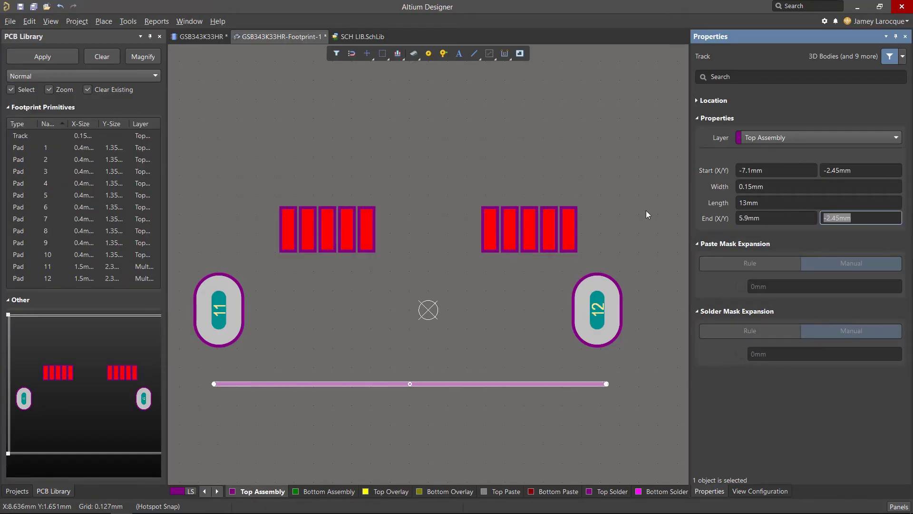
click(323, 312)
Step: Draw a vertical line about 5.24 mm long from the horizontal line's start point up through pad 11
click(474, 54)
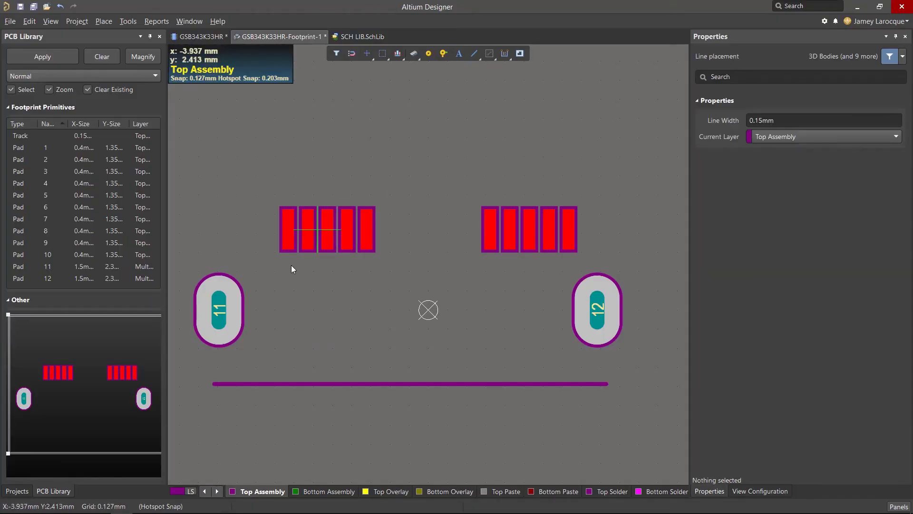
ctrl+scroll(184, 369, up, 3)
click(246, 358)
click(241, 119)
right_drag(242, 119, 402, 153)
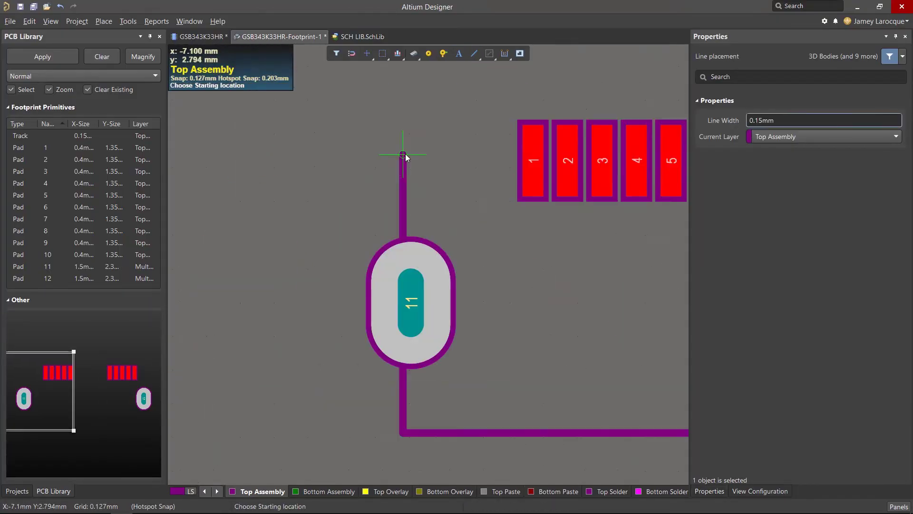
right_click(405, 181)
Step: Set the vertical assembly line's length to 6.1 mm and clear the selection
click(404, 184)
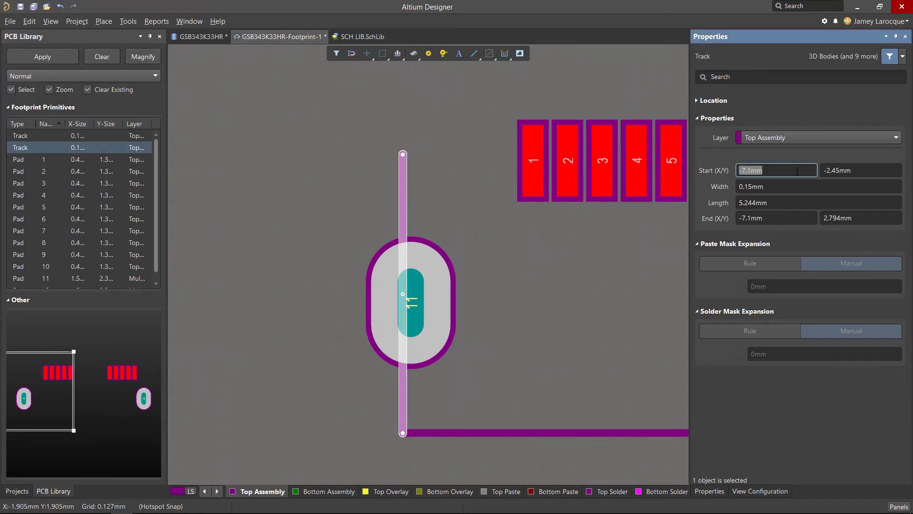
click(797, 170)
key(Tab)
key(Tab)
key(Tab)
text(6.1)
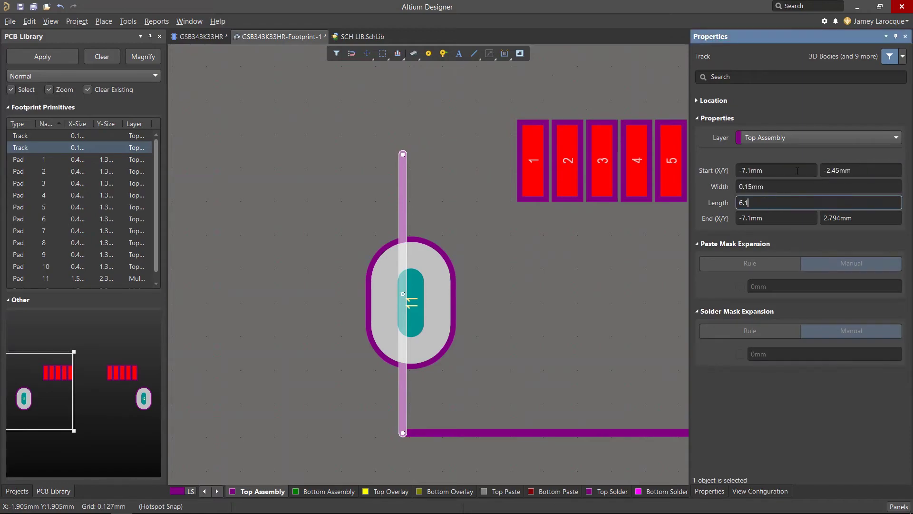
key(Tab)
click(287, 204)
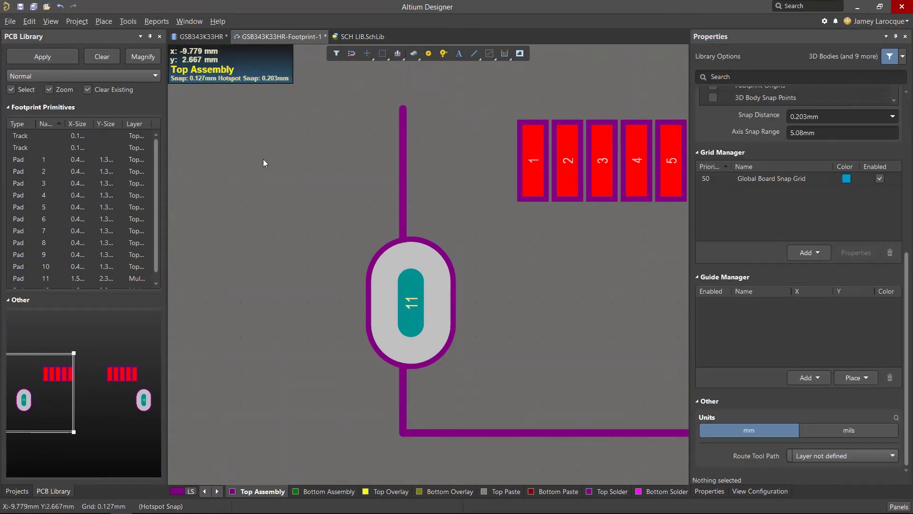
Step: Copy both assembly lines from the vertical line's upper end and paste them rotated 180° at the horizontal line's free end, closing the rectangle
ctrl+scroll(263, 159, down, 3)
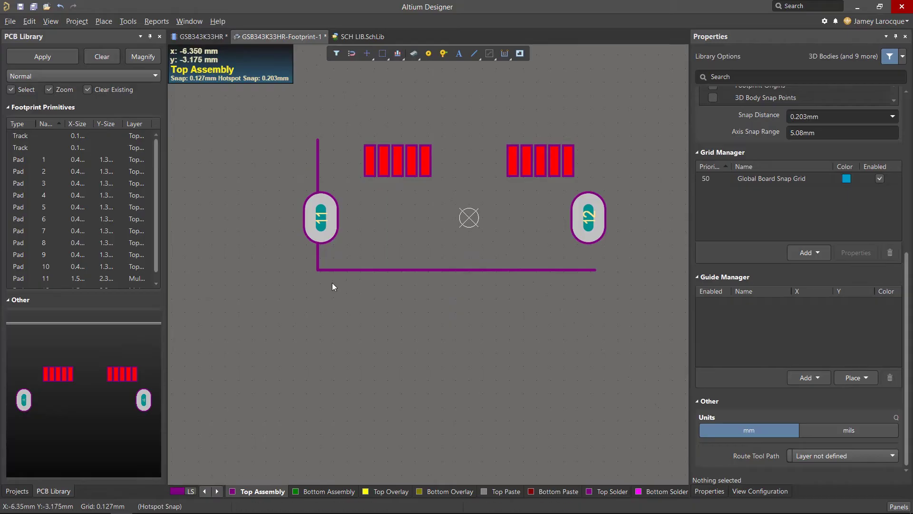
drag(332, 283, 310, 258)
key(ctrl+c)
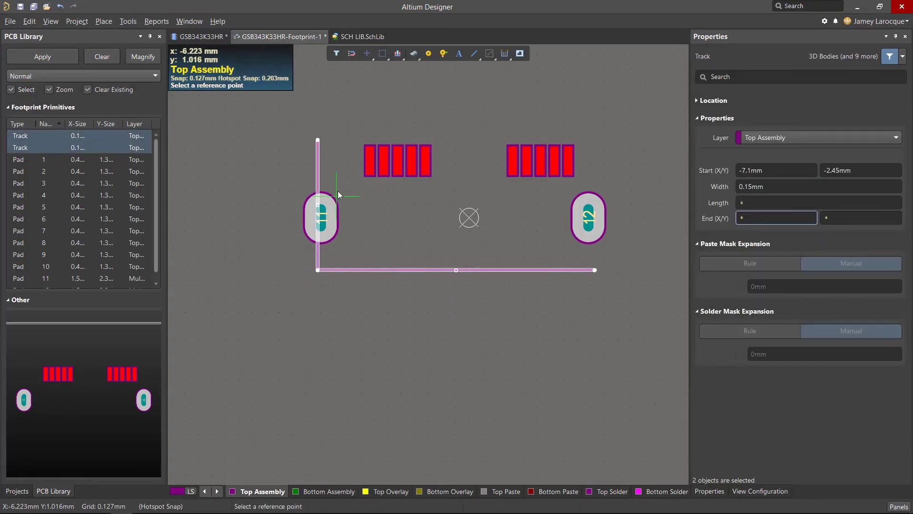
click(318, 139)
key(ctrl+v)
key(space)
key(space)
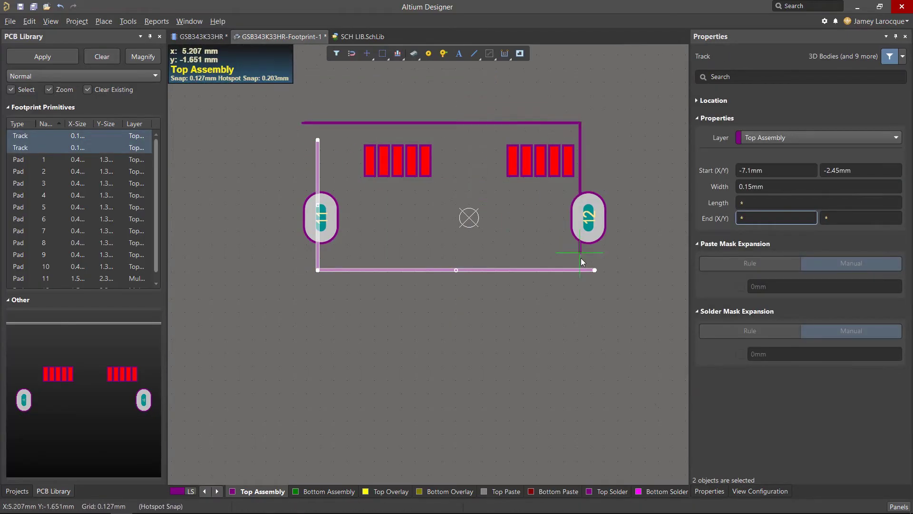
ctrl+scroll(584, 264, up, 3)
click(585, 267)
ctrl+scroll(650, 249, down, 4)
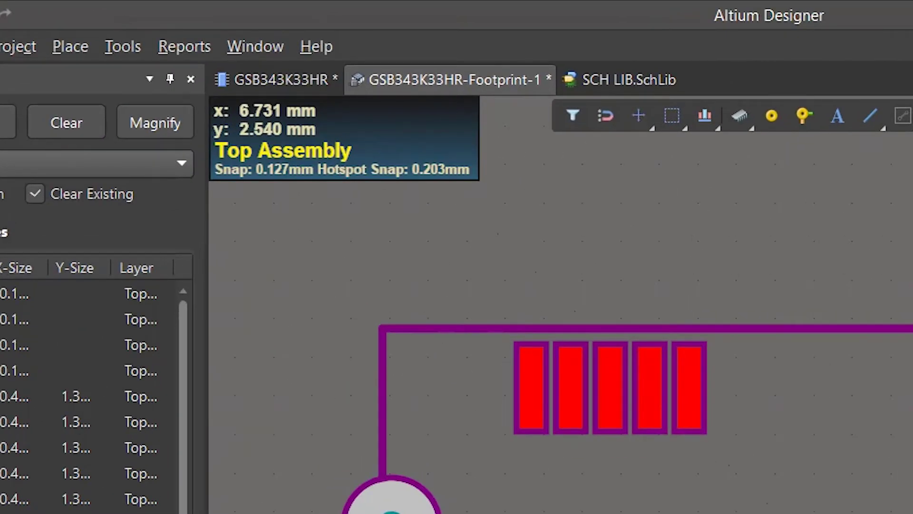
Step: Toggle the heads-up display off and back on
key(shift+h)
key(shift+h)
key(shift+h)
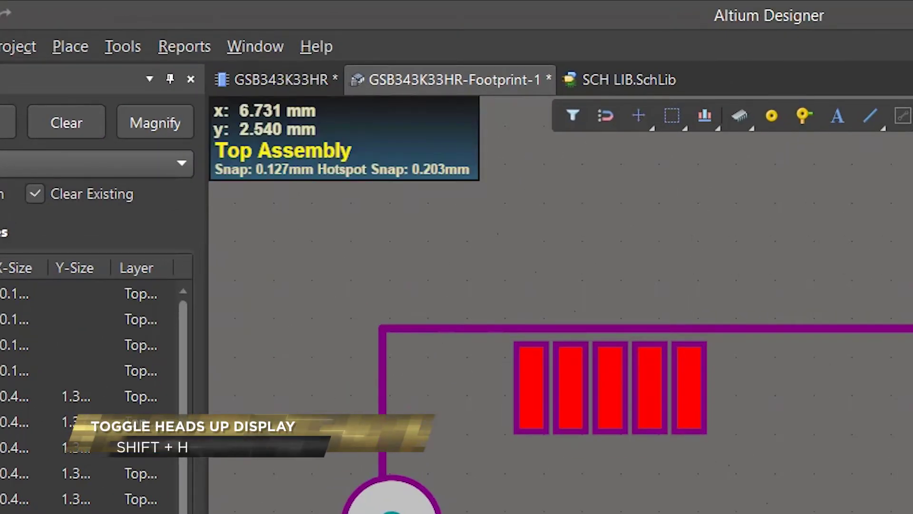
key(shift+h)
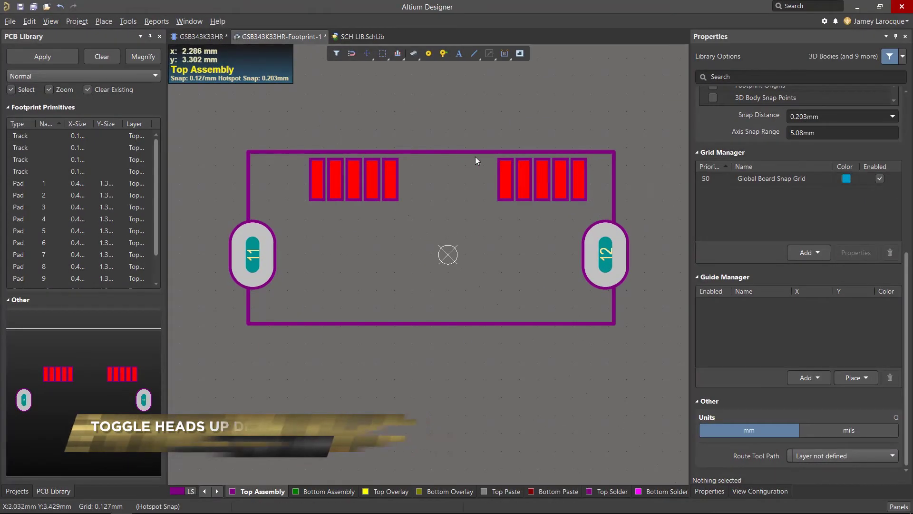
Step: Place a full circle of about 0.127 mm radius beside pad 1 inside the outline's corner as a pin 1 marker
ctrl+scroll(270, 181, up, 2)
ctrl+scroll(247, 177, up, 2)
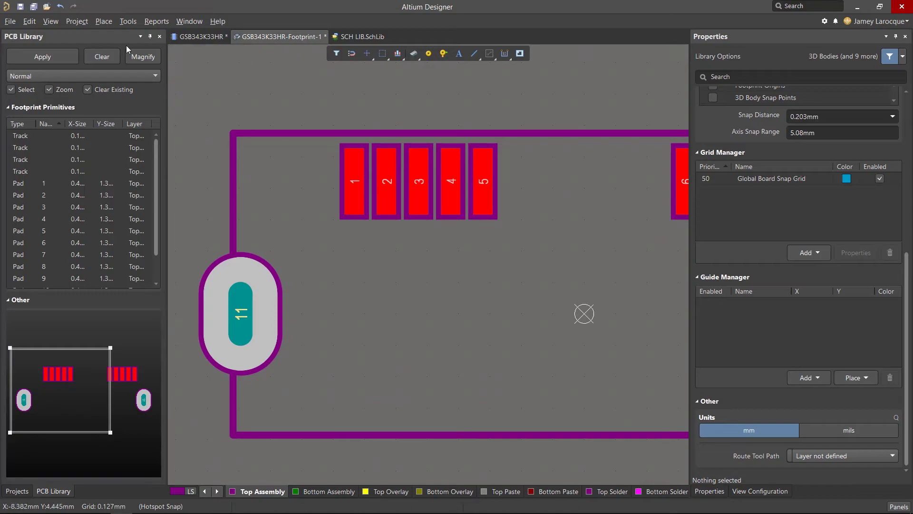
click(107, 24)
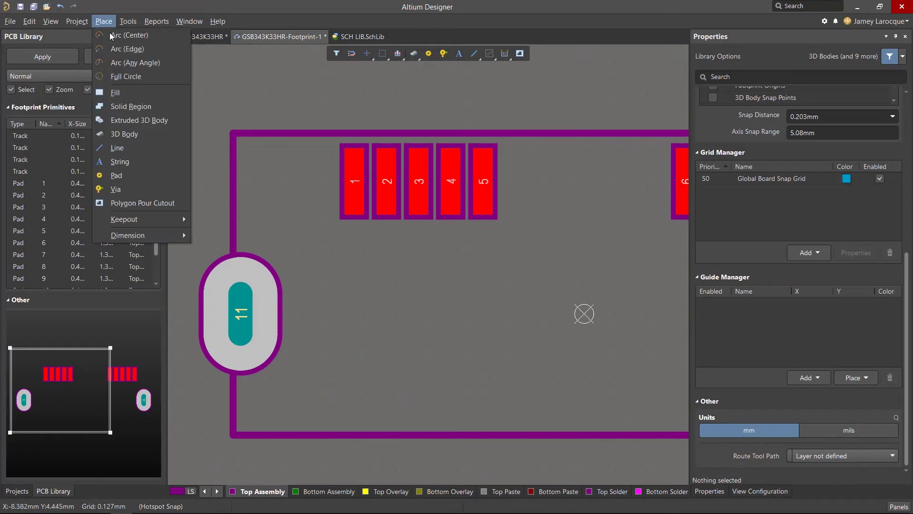
click(128, 76)
click(270, 169)
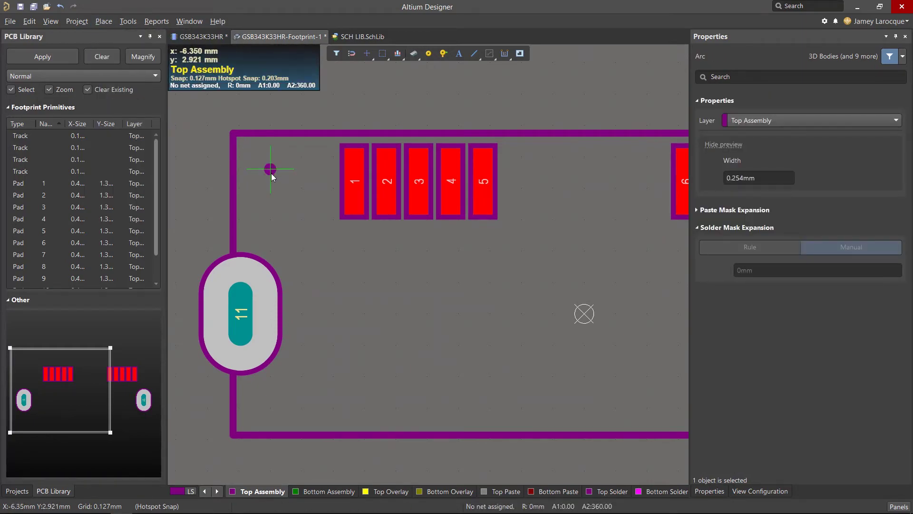
click(271, 178)
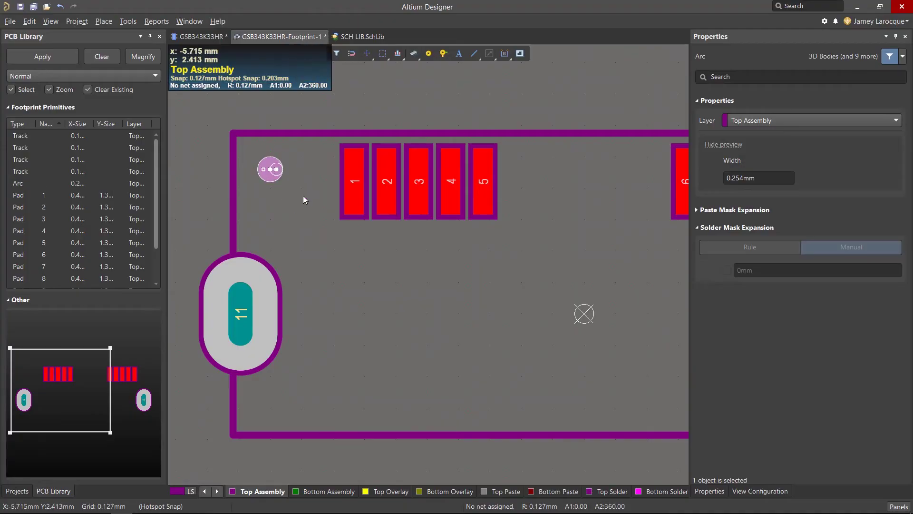
key(Escape)
click(300, 219)
ctrl+scroll(235, 203, down, 3)
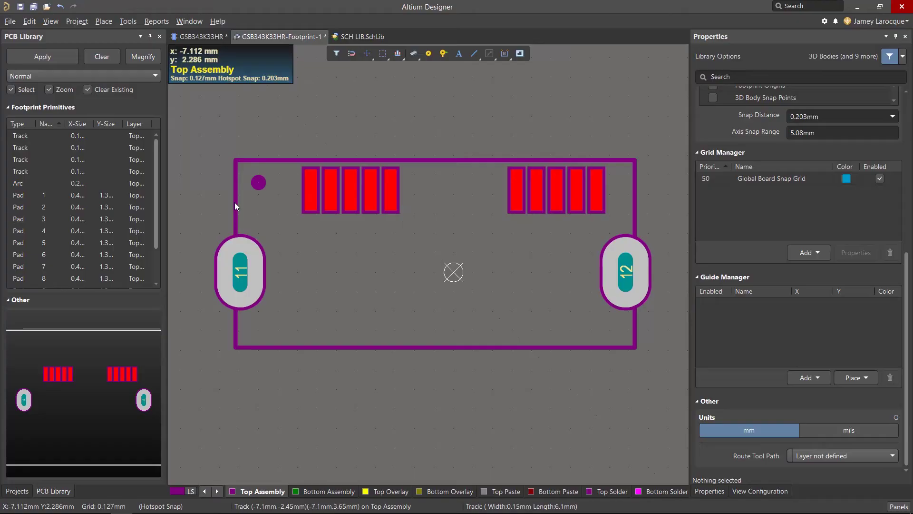
Step: Make Top Overlay the active layer in single-layer viewing mode and set the snap grid to 0.025 mm
click(385, 491)
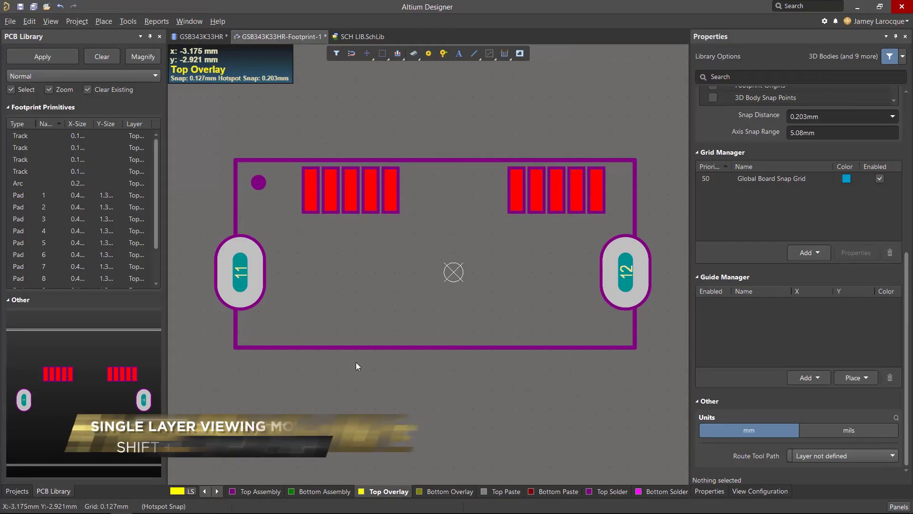
key(shift+s)
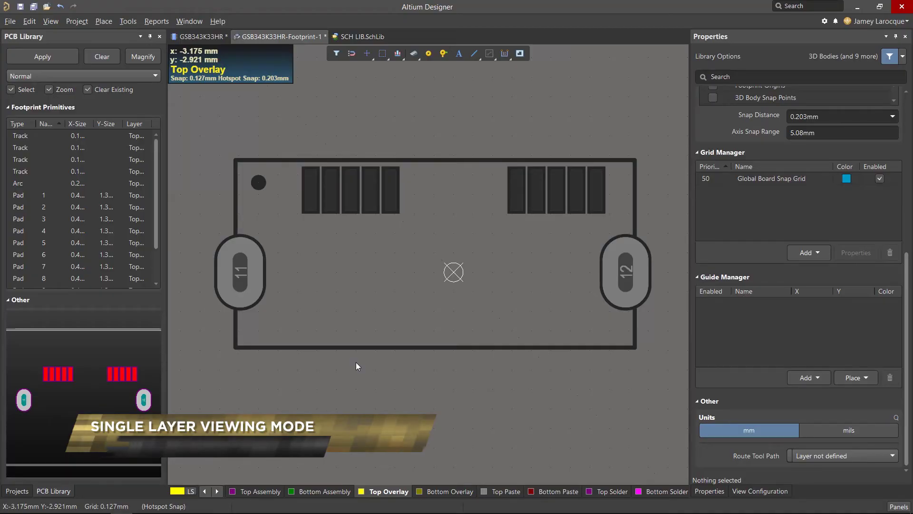
key(g)
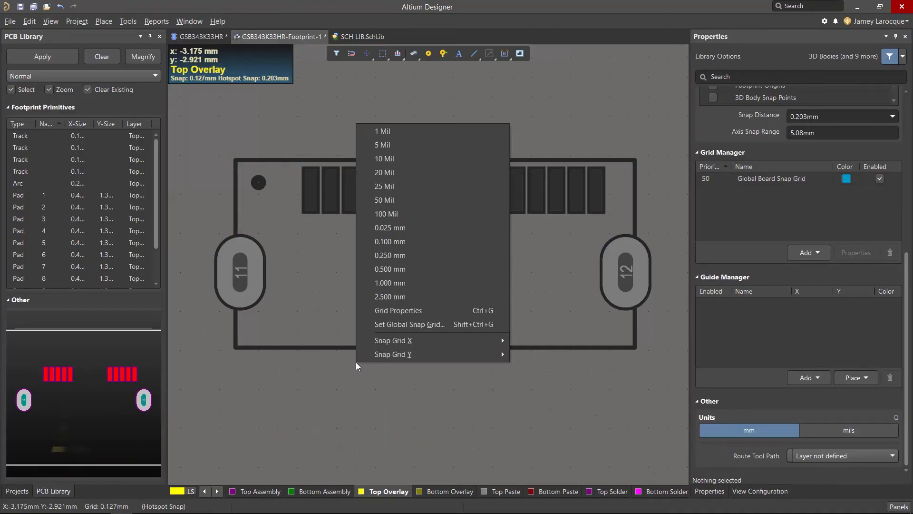
click(412, 230)
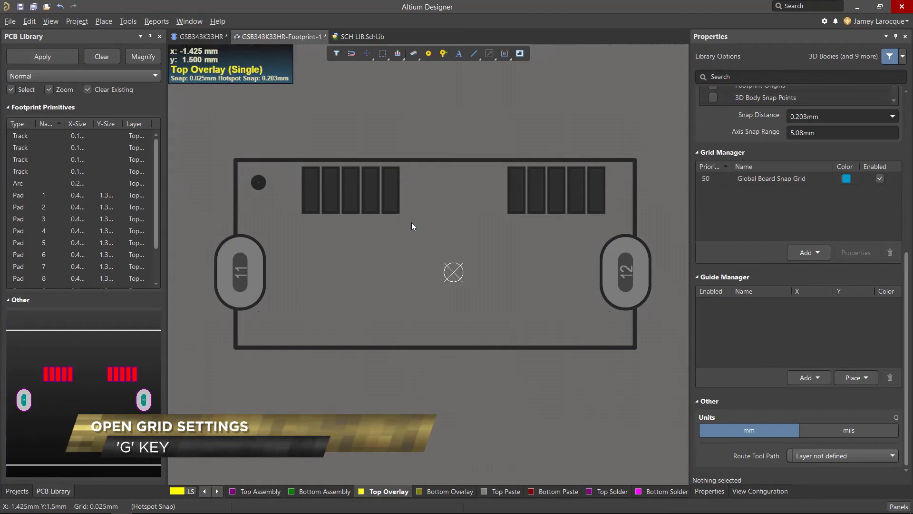
Step: Start a 0.15 mm wide Top Overlay line on the outline just above pad 11 and run it up to the upper corner
click(474, 53)
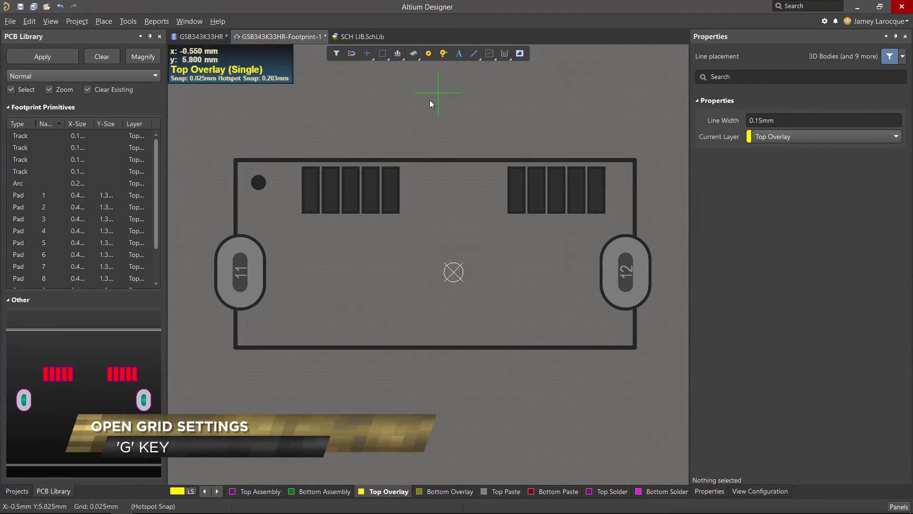
key(Tab)
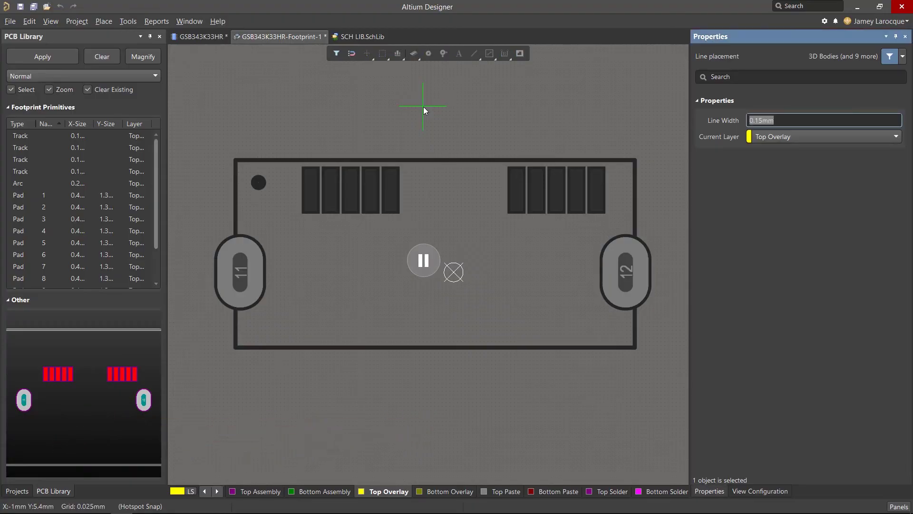
click(422, 259)
ctrl+scroll(238, 215, up, 2)
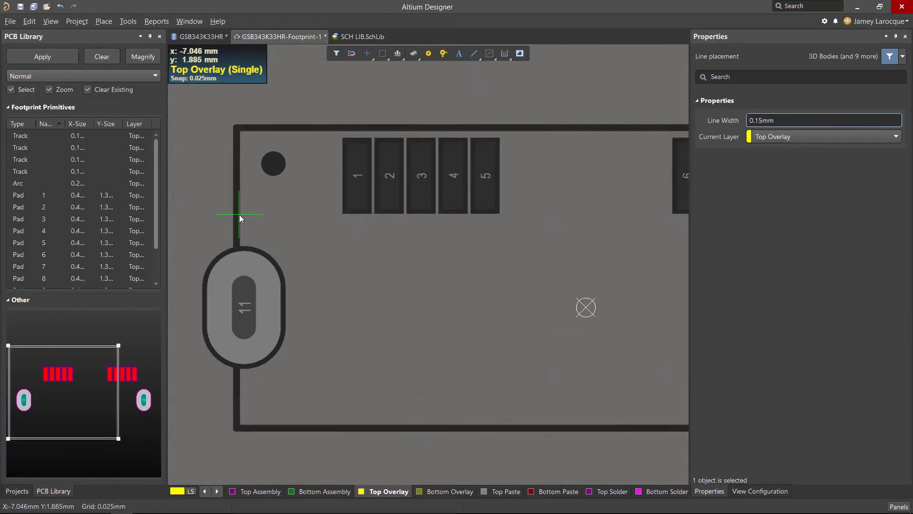
ctrl+scroll(237, 215, up, 2)
click(238, 235)
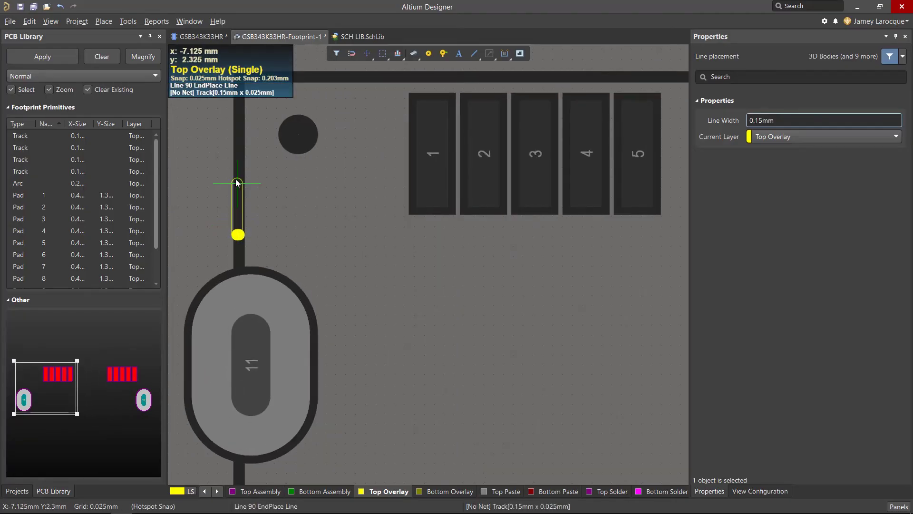
scroll(287, 190, up, 3)
key(space)
Step: Continue the overlay line 13 mm along the outline's upper edge and about 2.2 mm down, ending just above pad 12
shift+scroll(329, 228, right, 3)
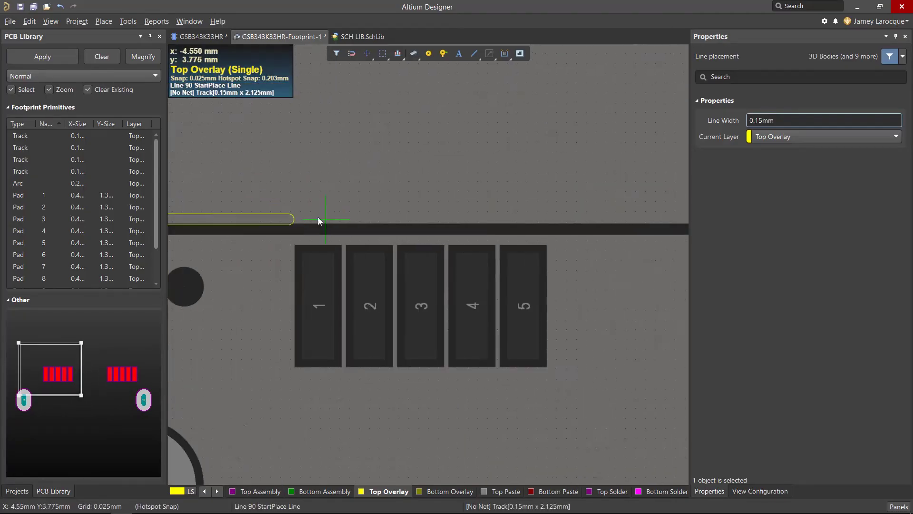
shift+scroll(350, 234, right, 6)
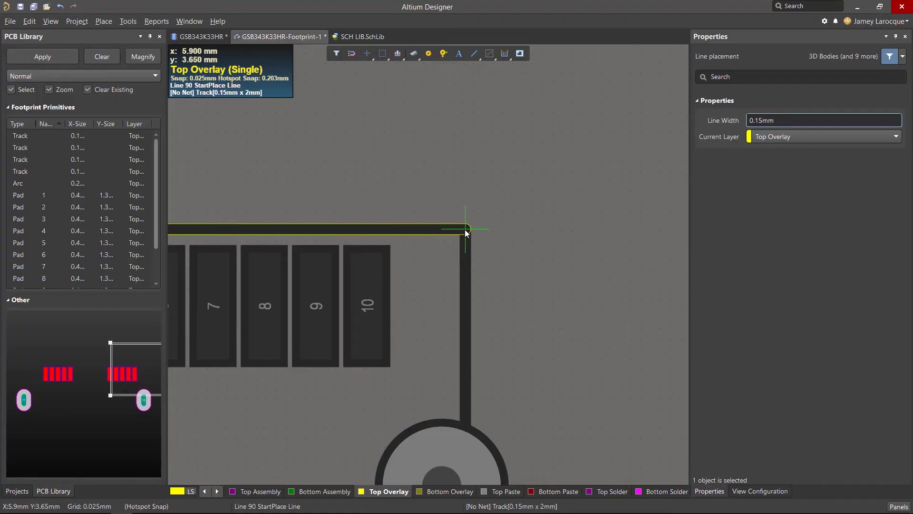
click(465, 230)
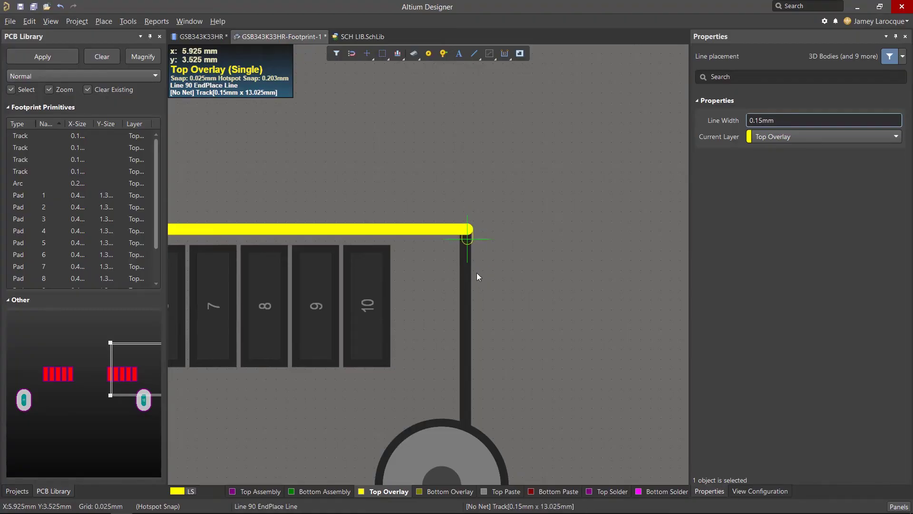
click(465, 401)
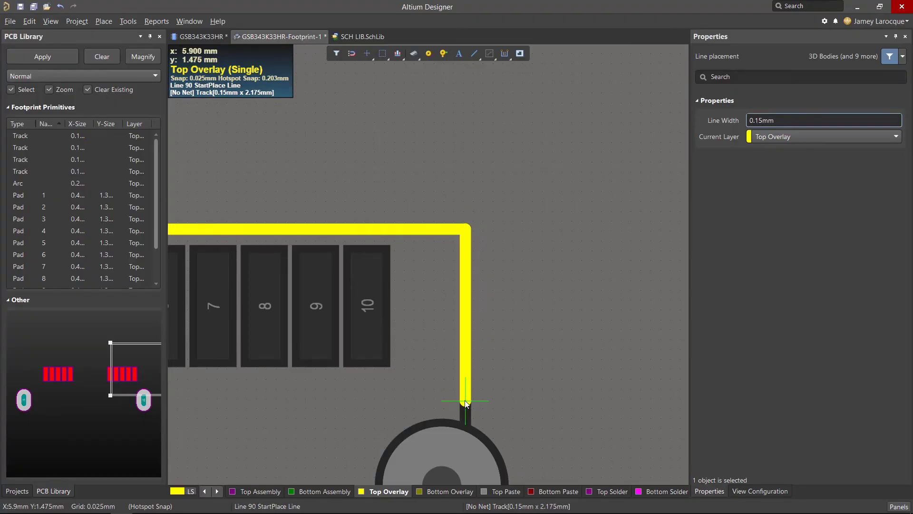
right_click(465, 401)
Step: Draw the lower Top Overlay line from just below pad 12 along the outline's lower edge and up to just below pad 11
scroll(467, 314, down, 8)
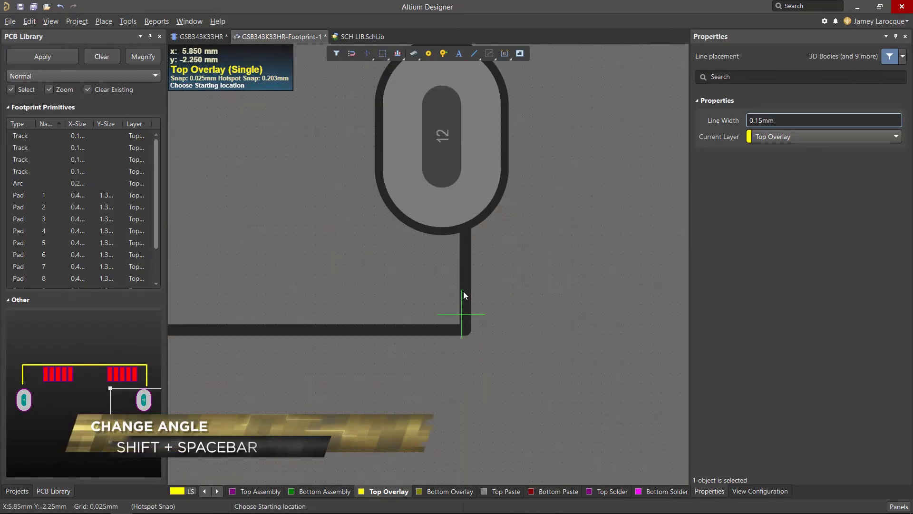
click(466, 255)
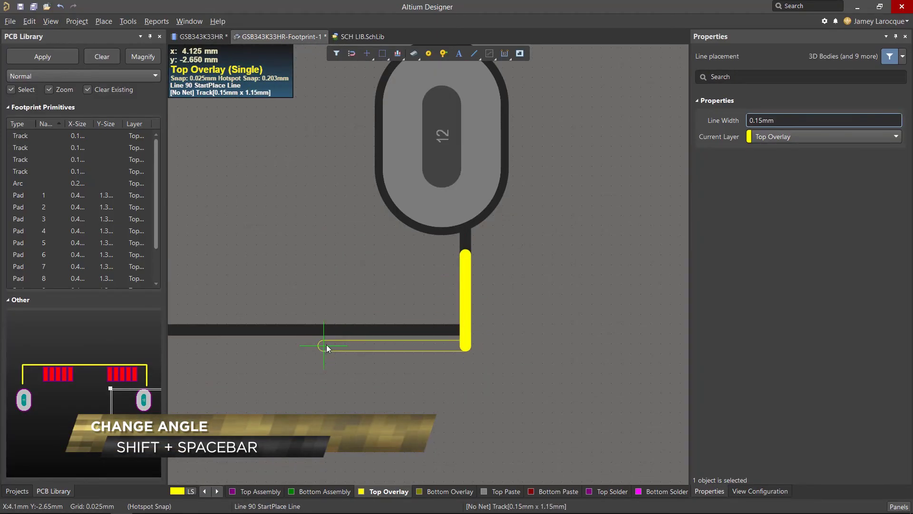
shift+scroll(326, 341, left, 10)
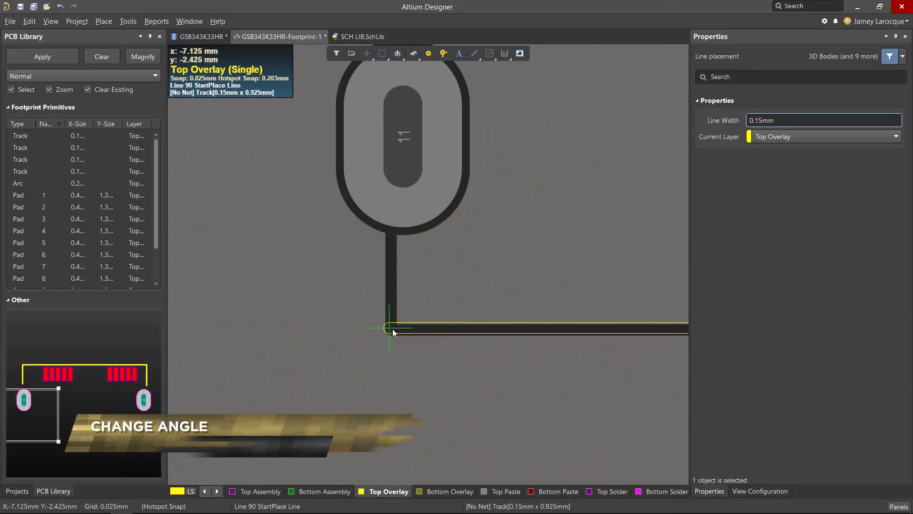
click(393, 329)
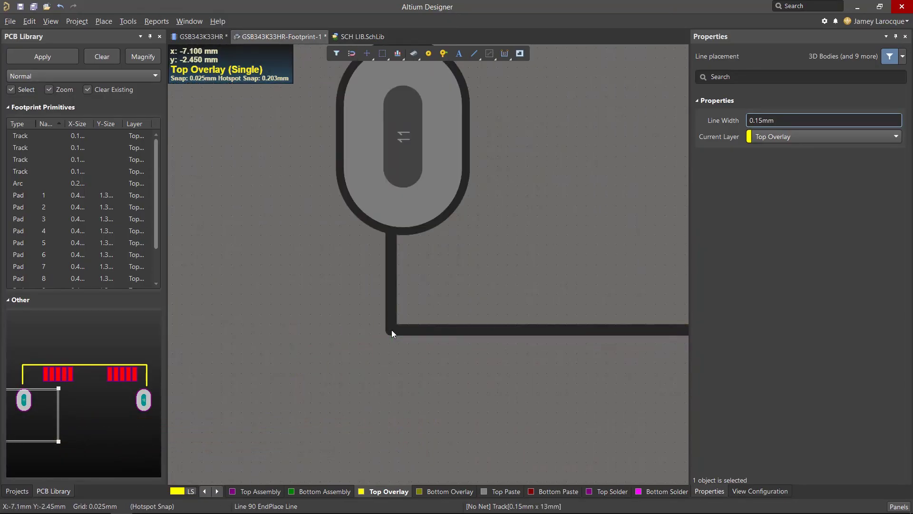
click(391, 261)
right_click(390, 260)
right_click(225, 267)
ctrl+scroll(226, 269, down, 6)
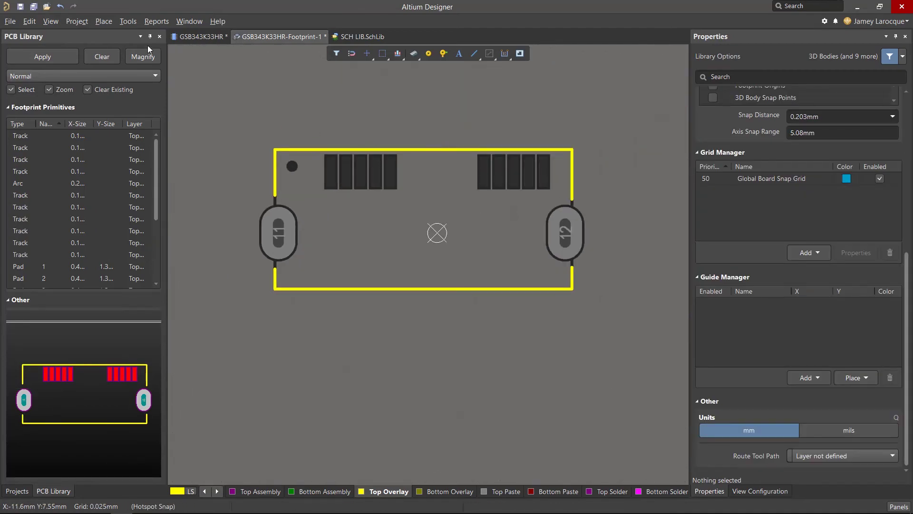
Step: Place a full-circle pin 1 marker on Top Overlay just outside the outline's upper corner near pad 1
click(107, 21)
click(135, 63)
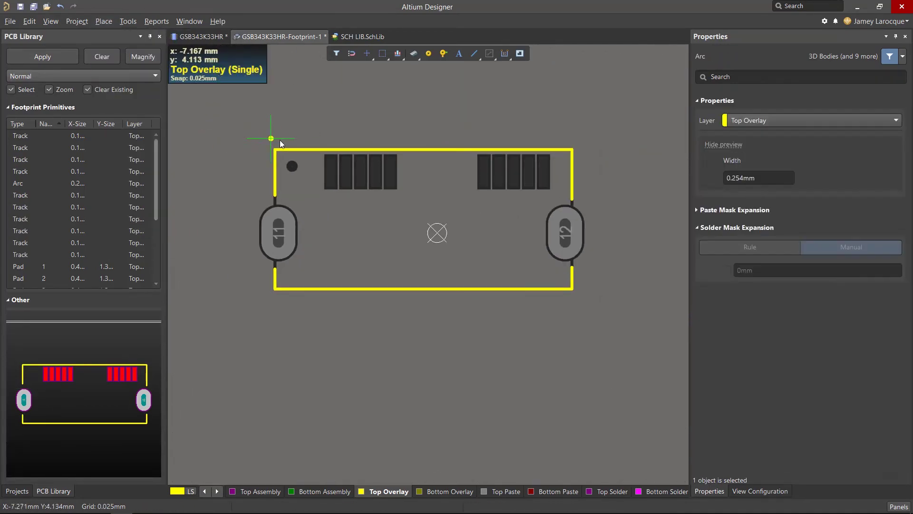
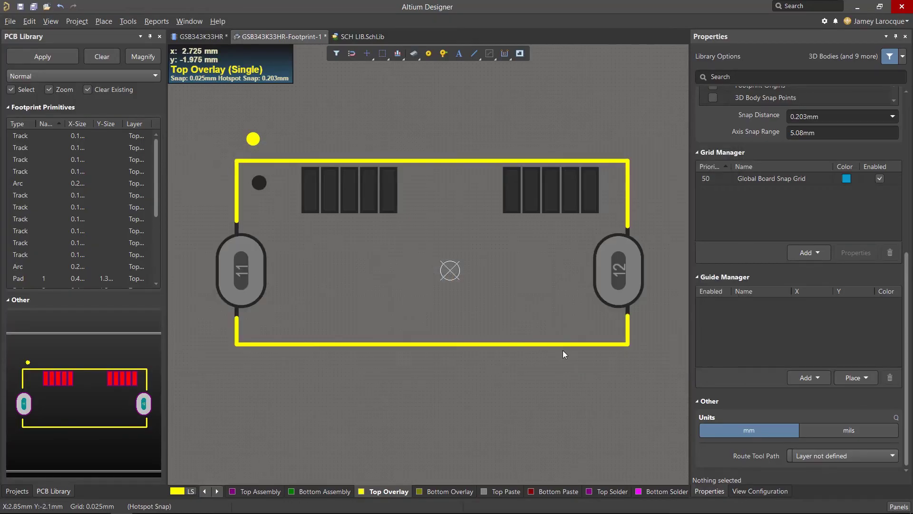
Step: Add a component layer pair of type Courtyard on mechanical layers 4 and 5
click(741, 490)
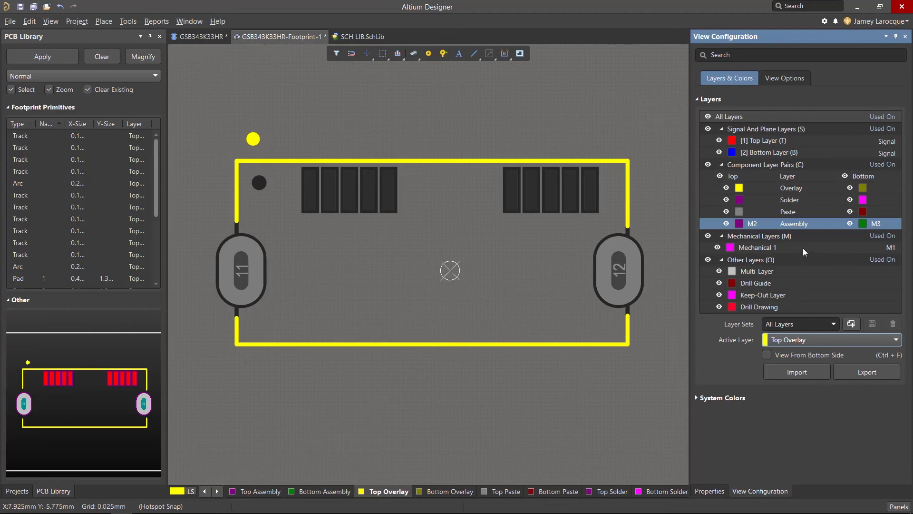
right_click(802, 226)
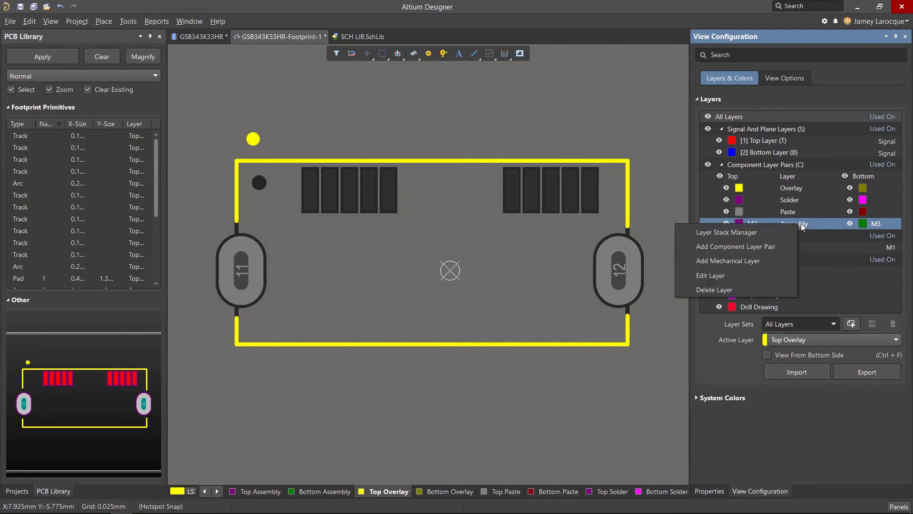
click(773, 249)
click(537, 270)
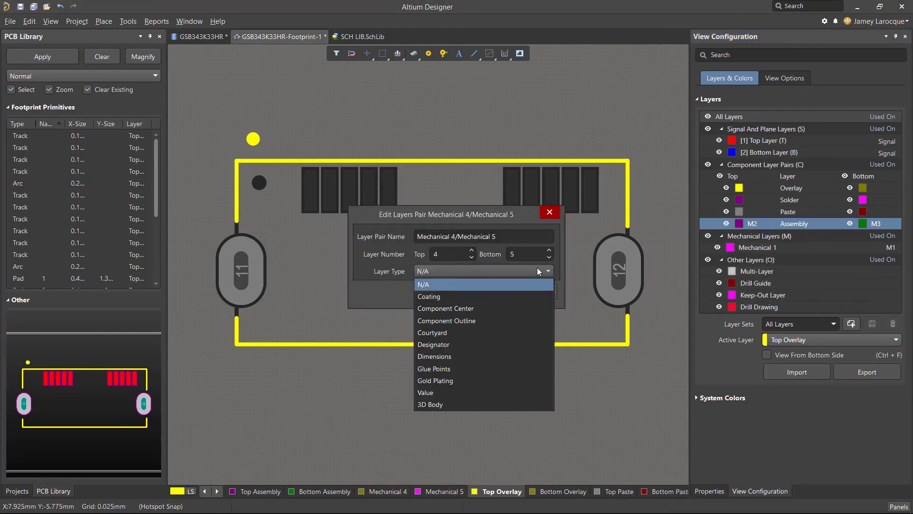
click(529, 332)
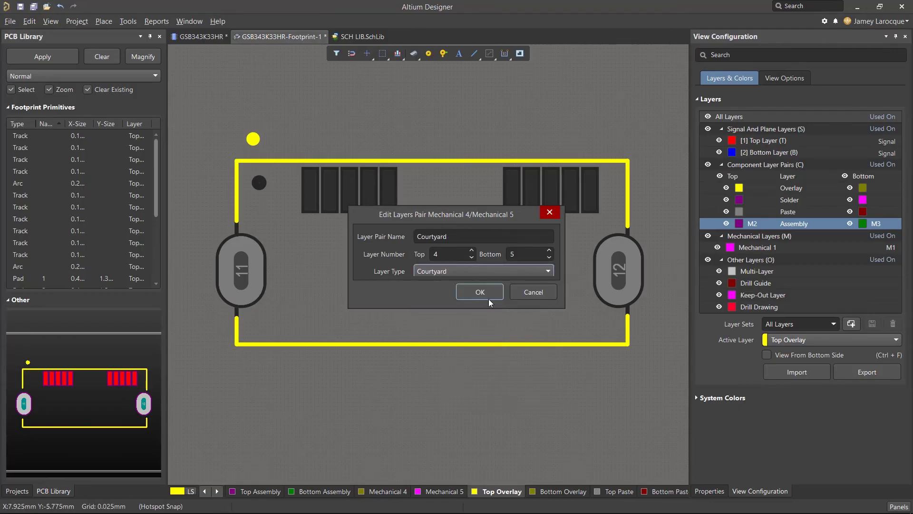
click(482, 292)
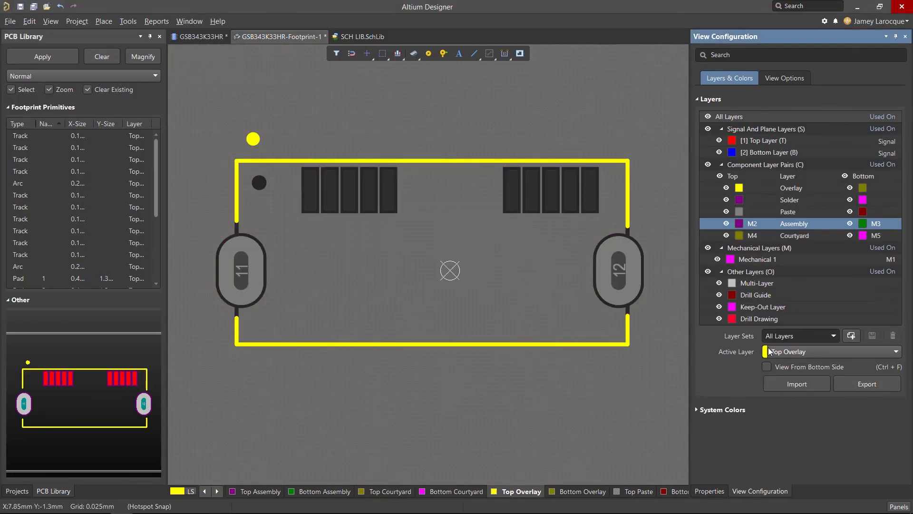
Step: Make Top Courtyard the active layer
click(832, 351)
scroll(806, 415, down, 4)
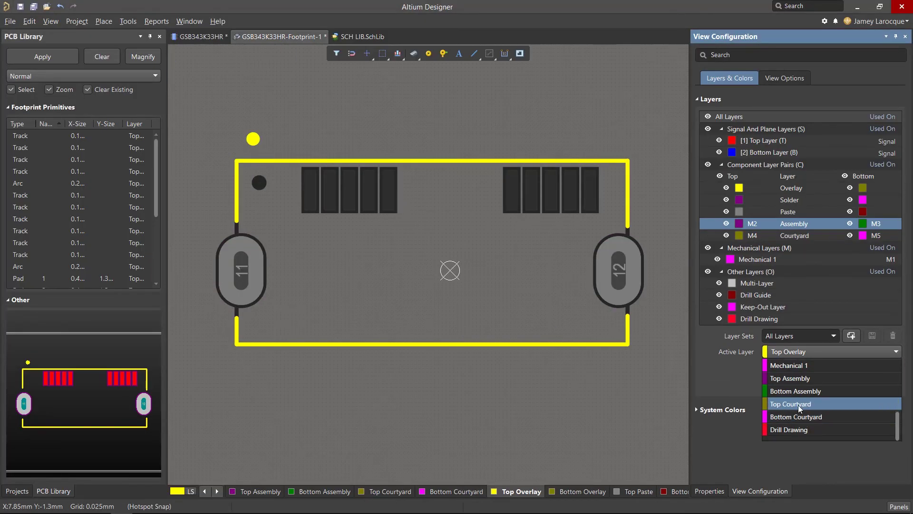
click(798, 404)
Step: Draw a closed 0.15 mm wide courtyard rectangle over the component outline, about 13 mm by 6.1 mm
ctrl+scroll(227, 181, up, 3)
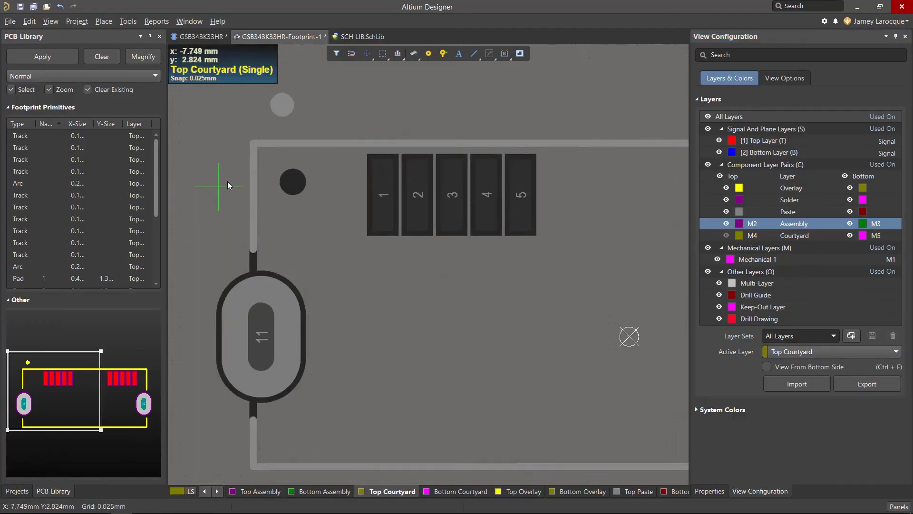
click(258, 134)
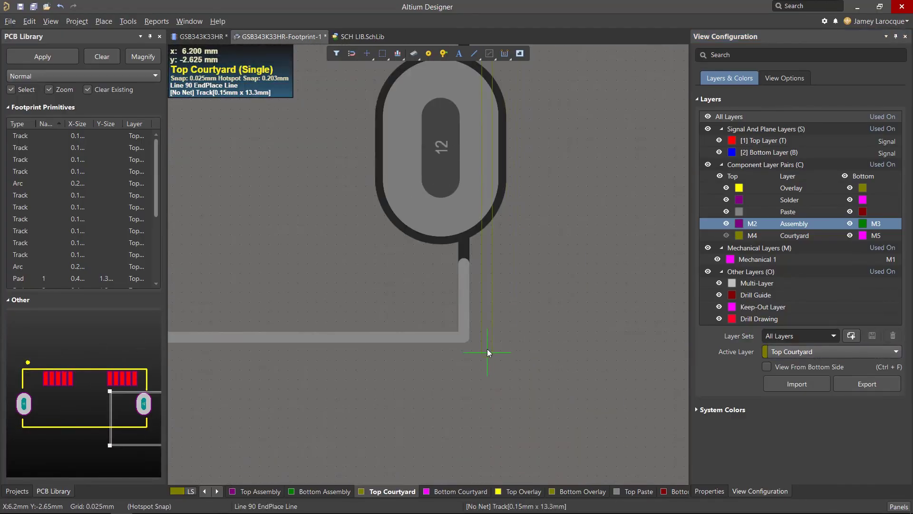
click(466, 339)
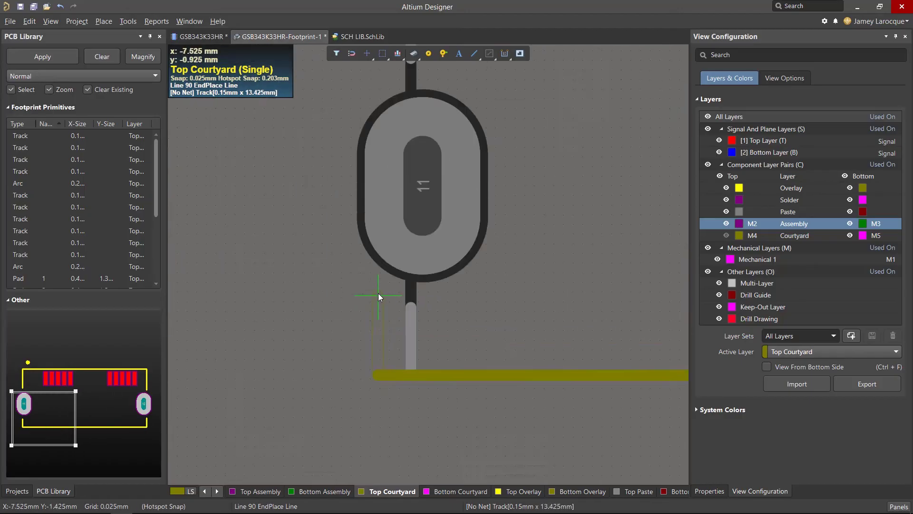
click(412, 208)
right_click(340, 217)
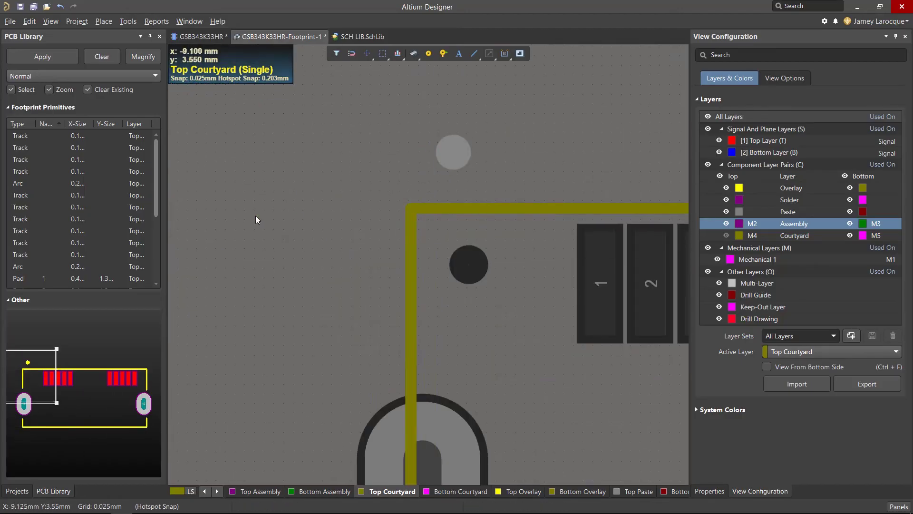
right_click(239, 211)
ctrl+scroll(217, 201, down, 4)
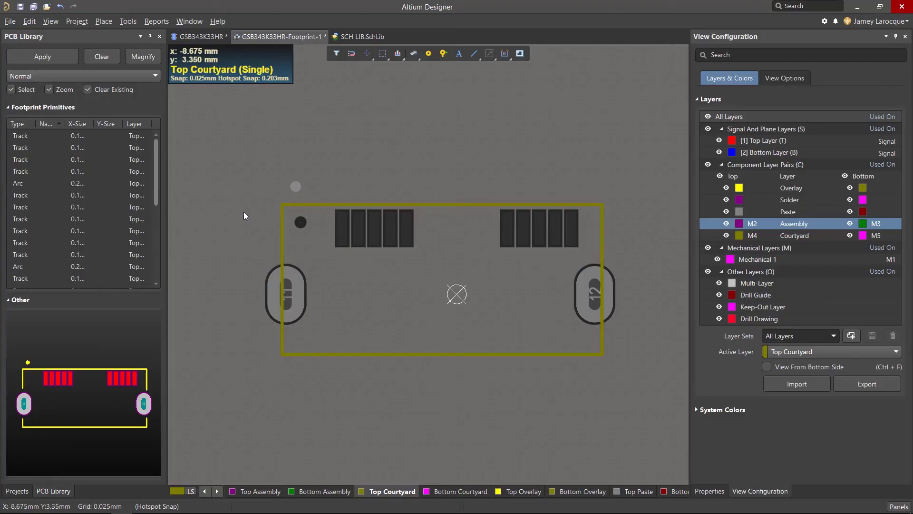
Step: Set the start and end Y of the upper courtyard line to 3.9 mm
ctrl+scroll(471, 195, up, 2)
click(461, 211)
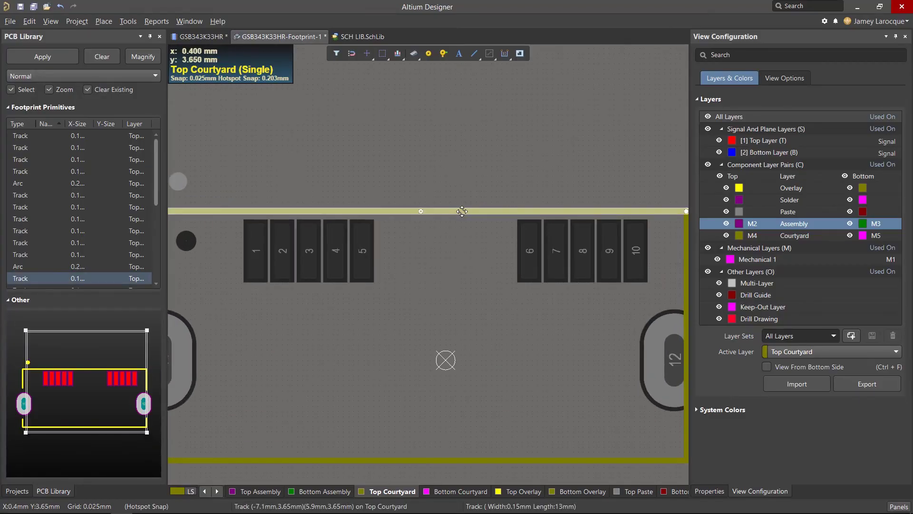
double_click(462, 212)
click(861, 170)
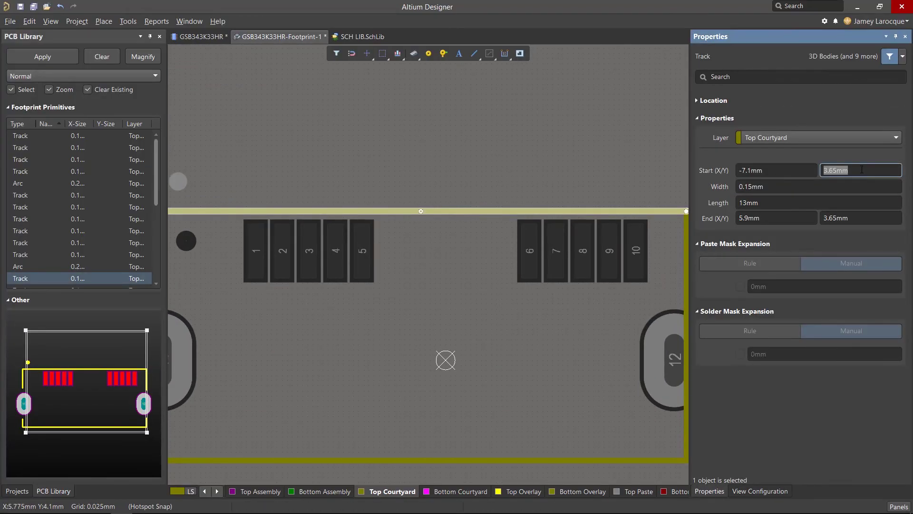
text(3.9mm)
click(874, 217)
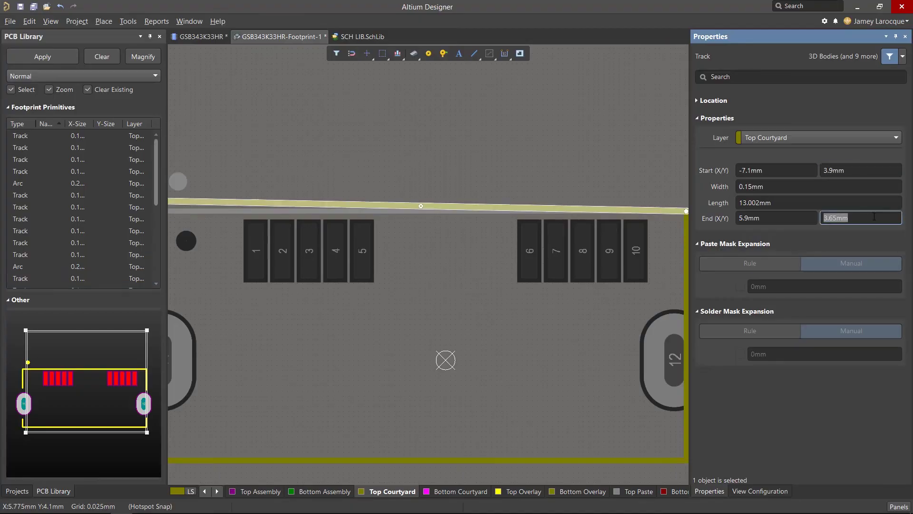
text(3.9mm)
key(Return)
click(464, 266)
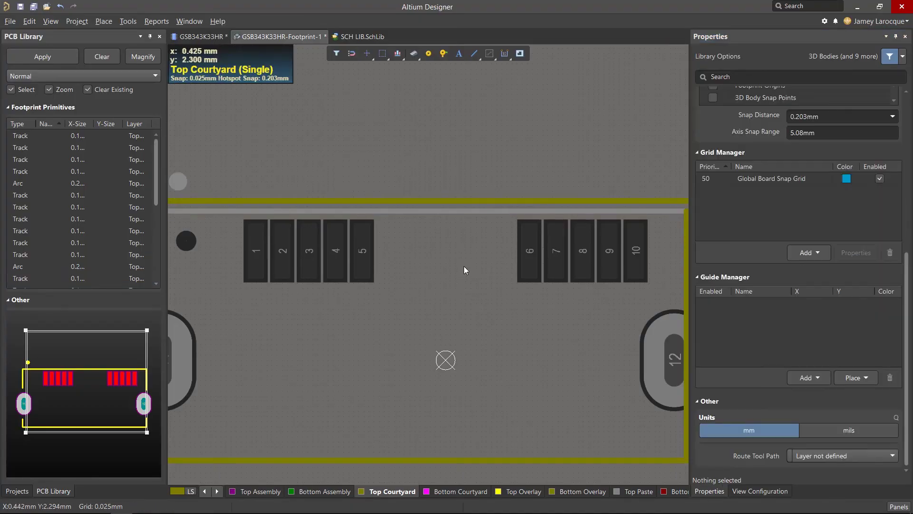
Step: Set the start and end Y of the lower courtyard line to -2.7 mm
ctrl+scroll(449, 310, down, 1)
double_click(472, 426)
click(860, 170)
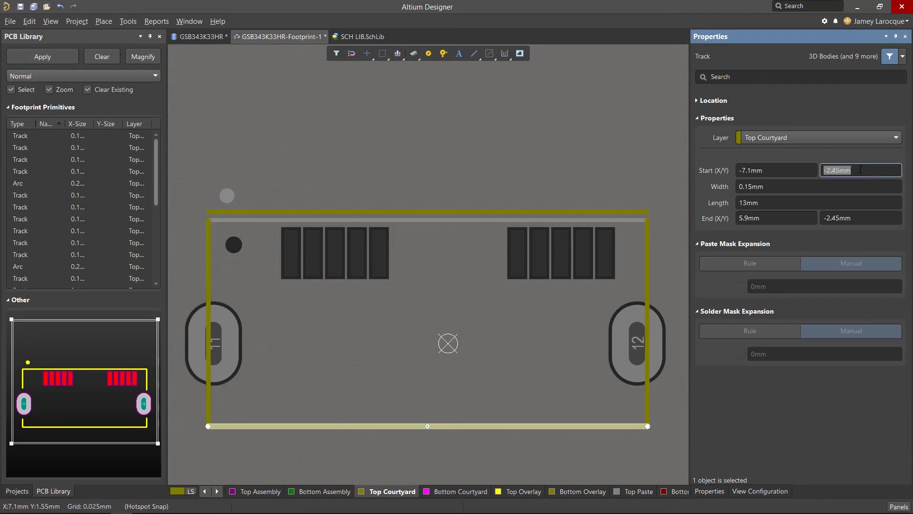
text(-2.7)
key(Return)
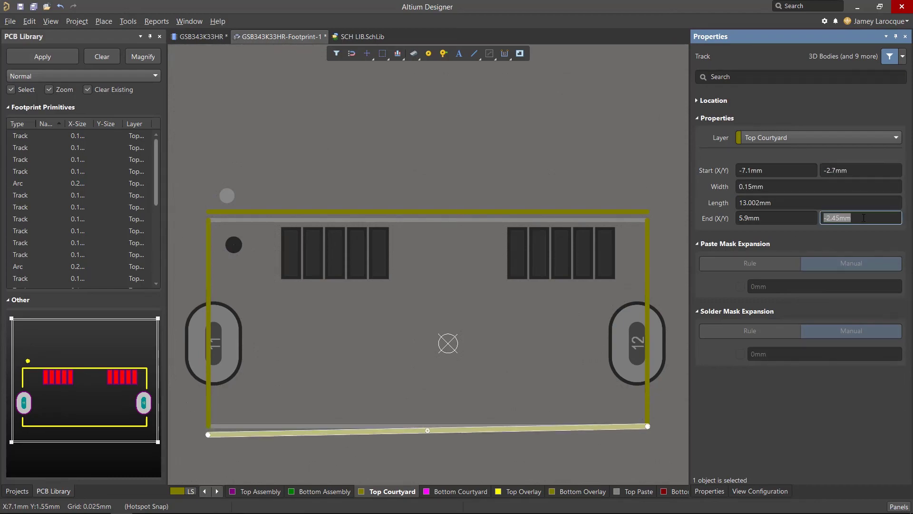
click(861, 217)
text(-2.7)
key(Return)
click(287, 412)
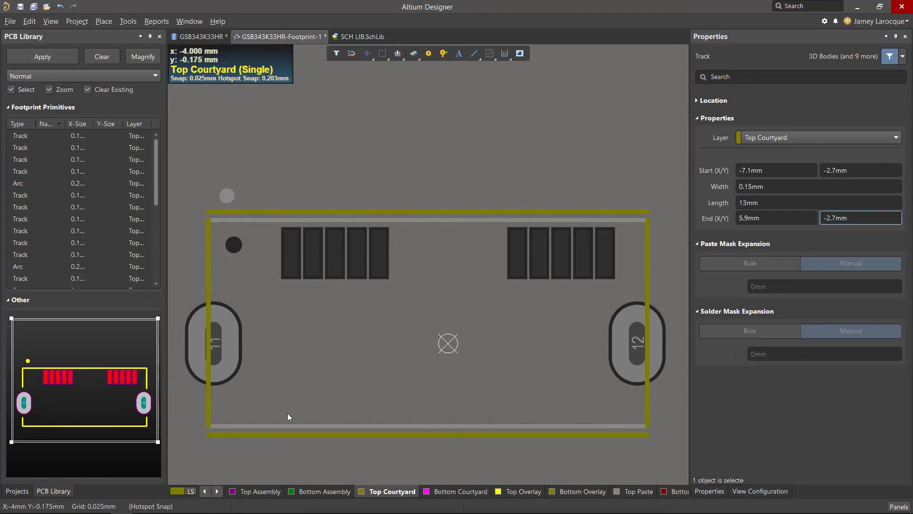
Step: Measure the gap between the lower end of the left courtyard line and the lower courtyard line
ctrl+scroll(183, 449, up, 1)
ctrl+scroll(183, 450, up, 3)
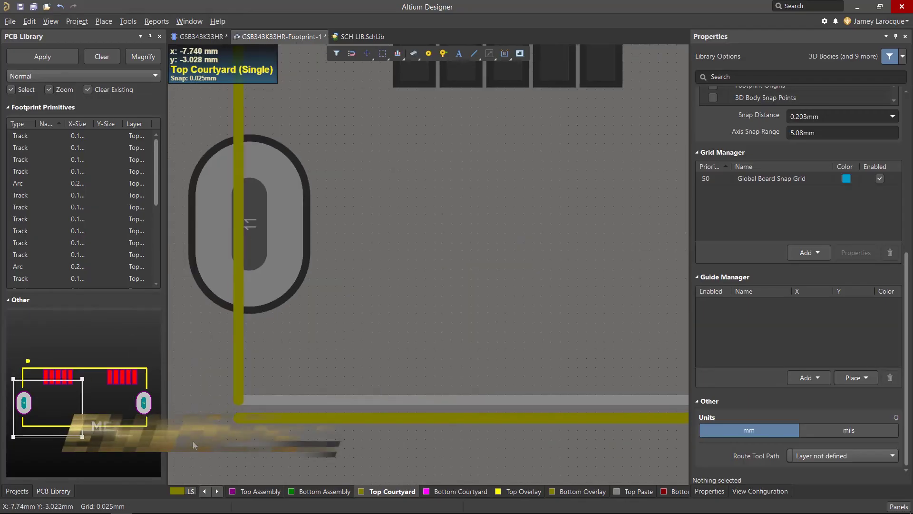
key(ctrl+m)
click(267, 371)
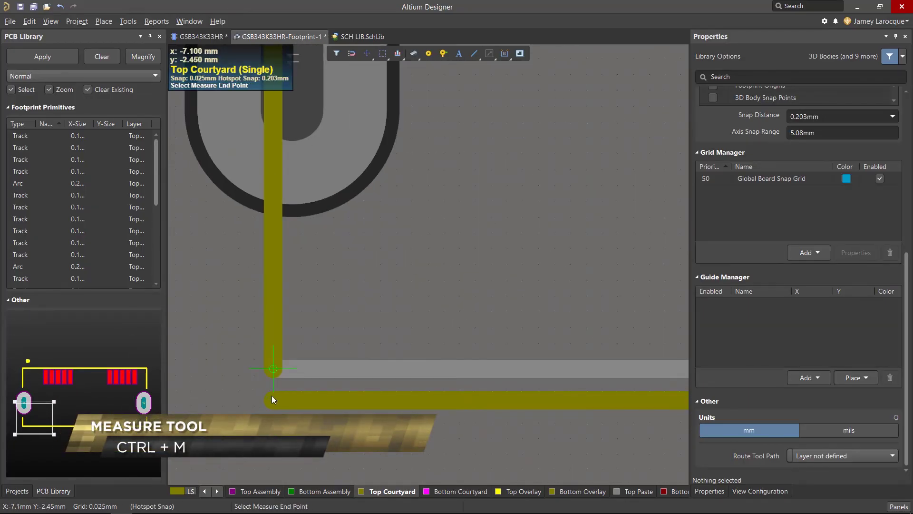
click(272, 401)
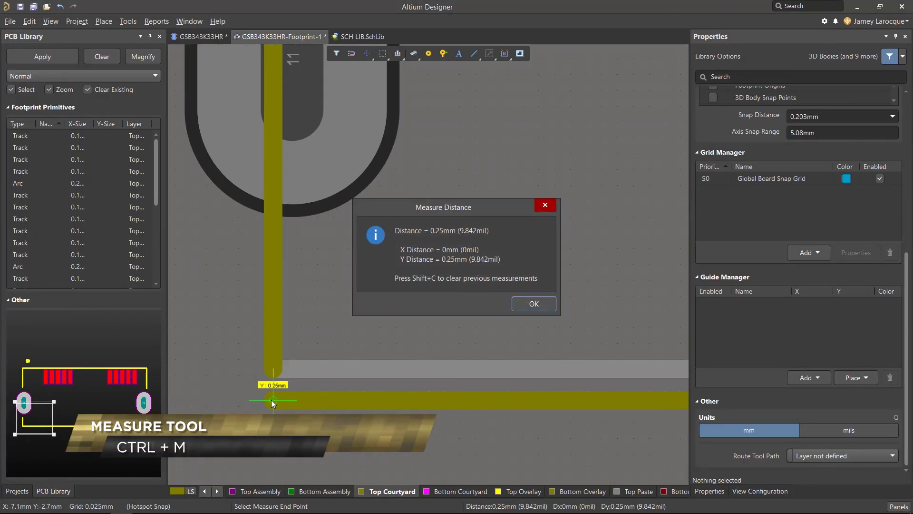
click(518, 304)
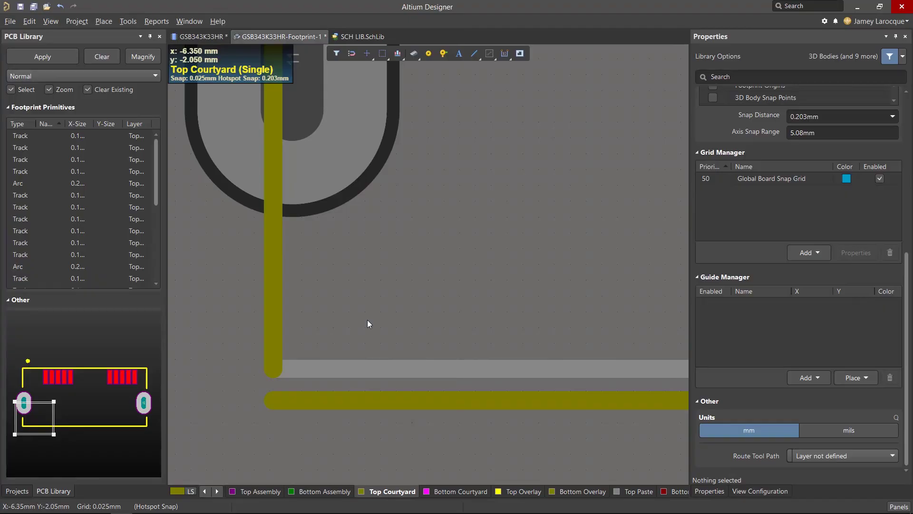
Step: Measure the courtyard offset outward from the outer edge of pad 11
ctrl+scroll(367, 319, down, 5)
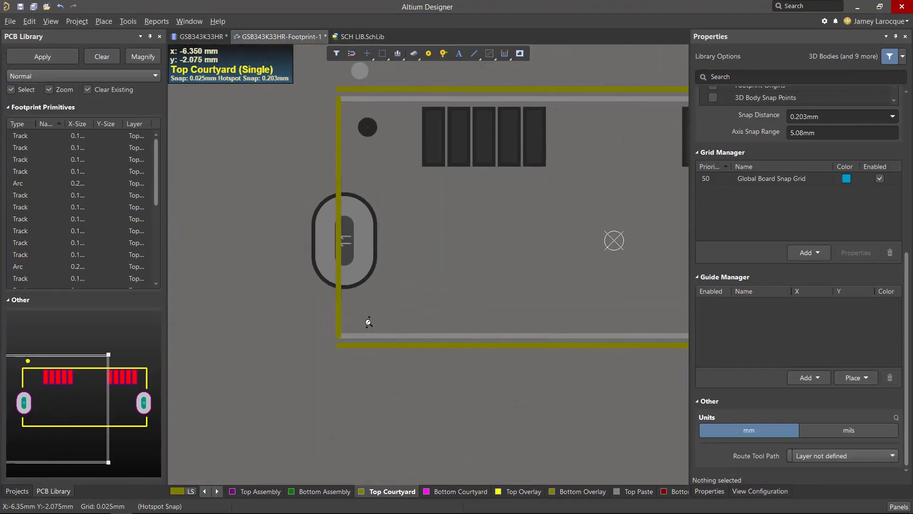
ctrl+scroll(287, 211, up, 5)
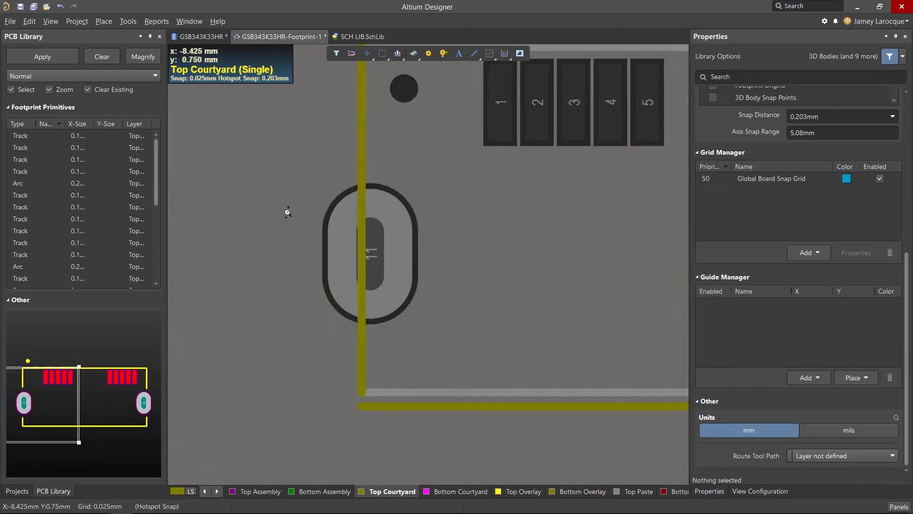
key(ctrl+m)
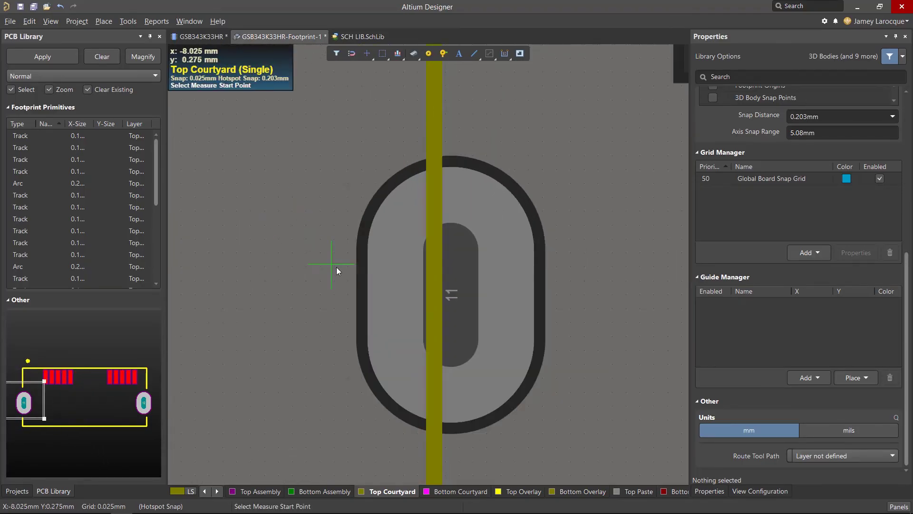
click(354, 272)
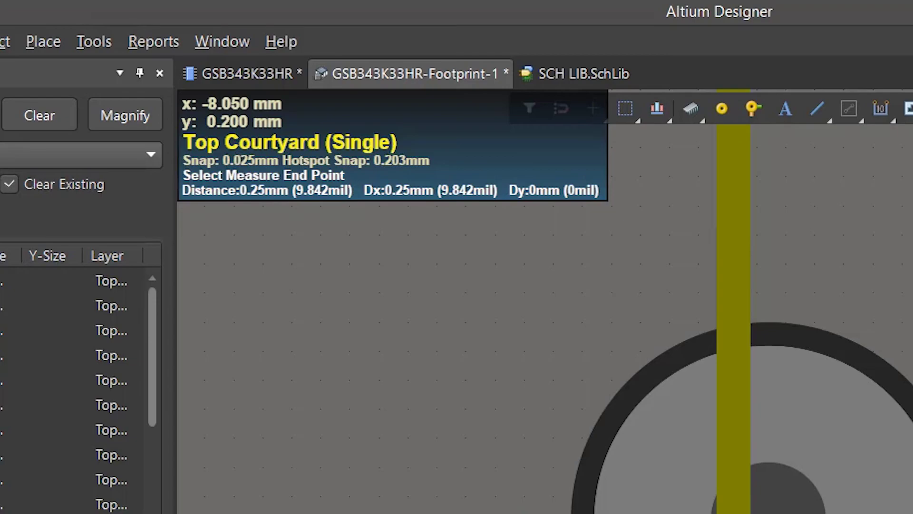
key(Escape)
ctrl+scroll(329, 271, down, 2)
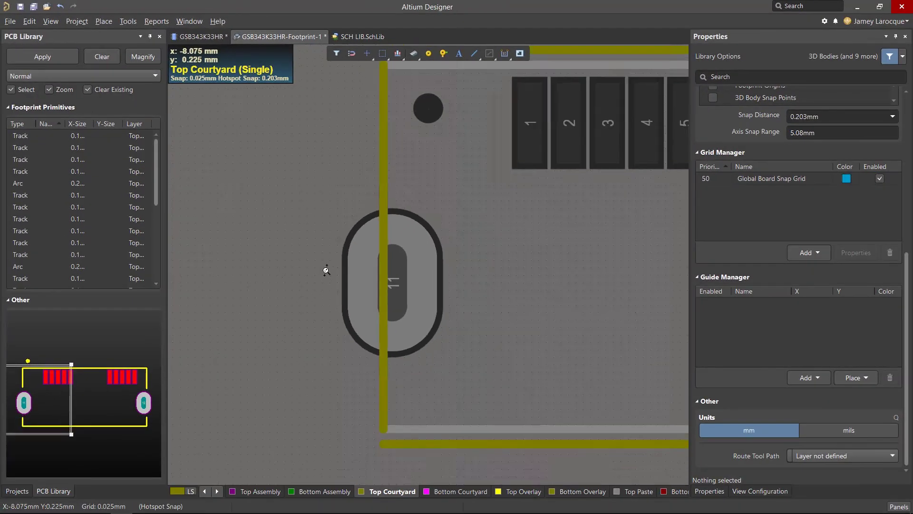
Step: Set the start and end X of the left courtyard line to -8.05 mm
click(379, 201)
click(790, 169)
text(-)
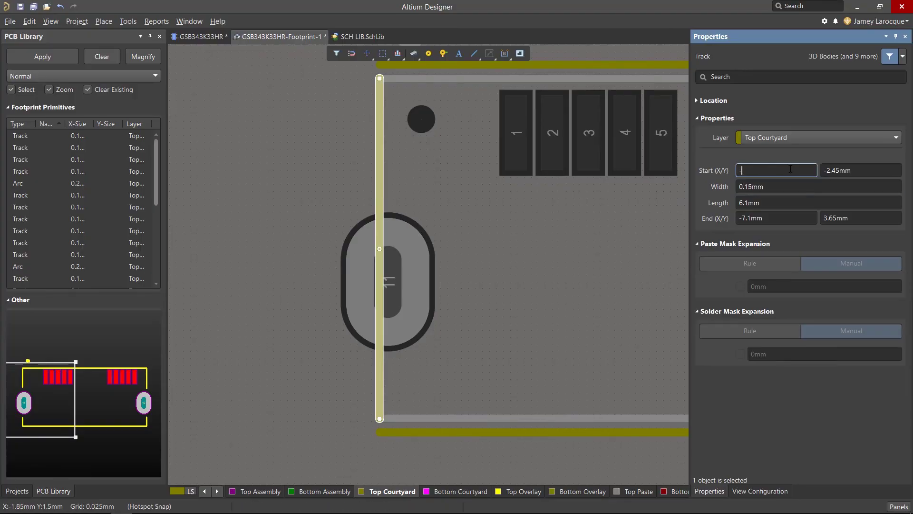
text(8.05)
click(779, 218)
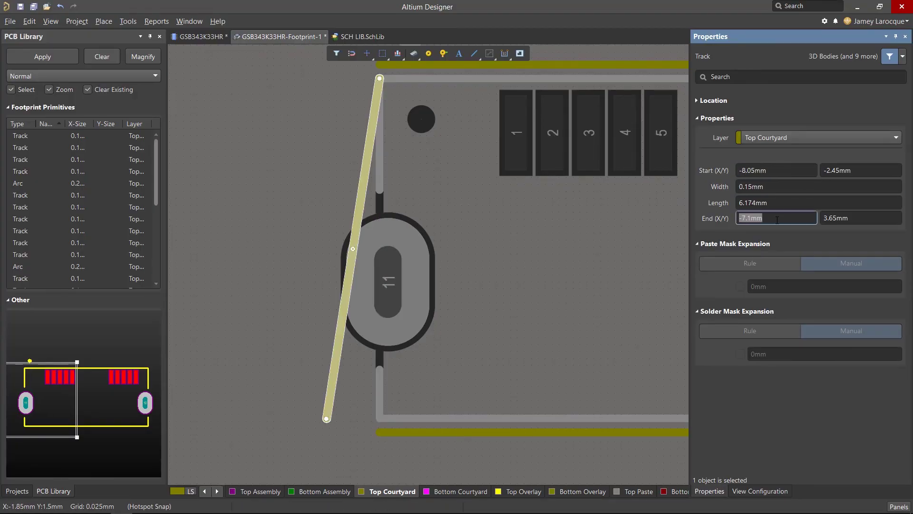
text(-8.05)
key(Return)
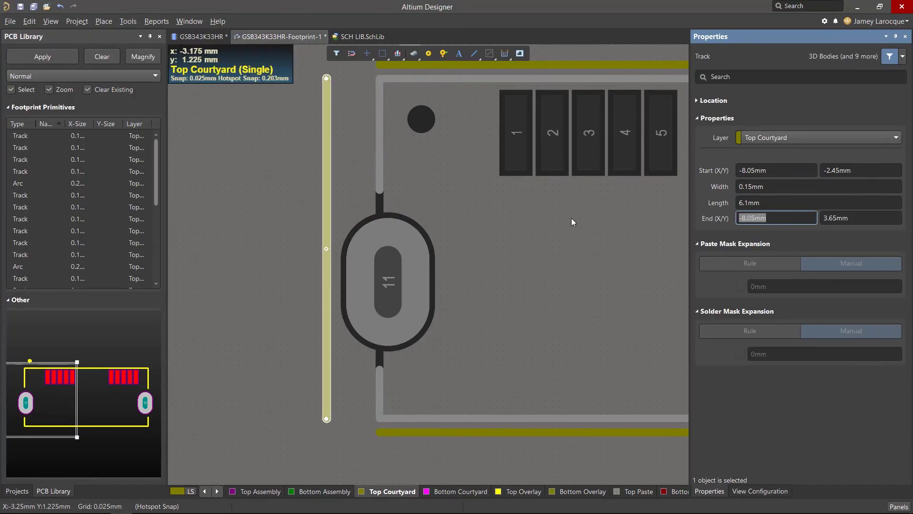
click(572, 219)
Step: Set the start and end X of the right courtyard line to 6.7 mm
shift+scroll(546, 243, right, 8)
click(456, 178)
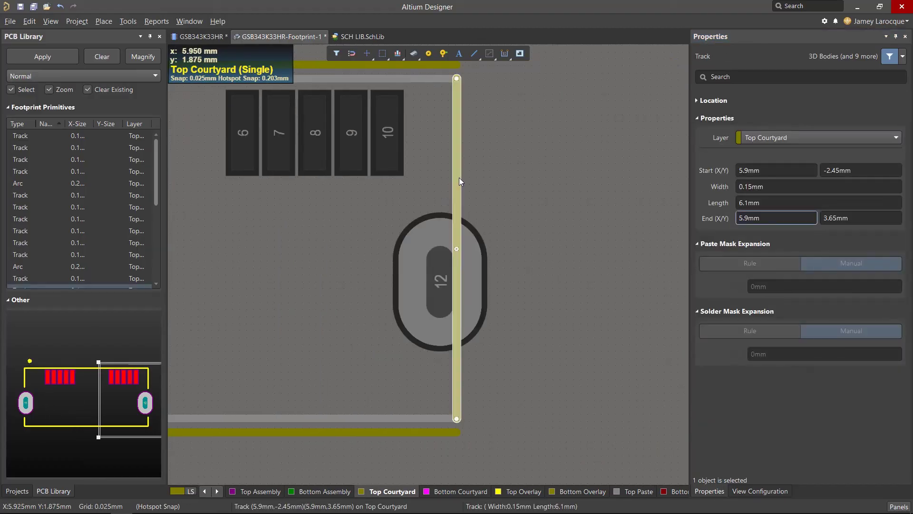
click(774, 174)
text(6.7)
key(Return)
click(764, 217)
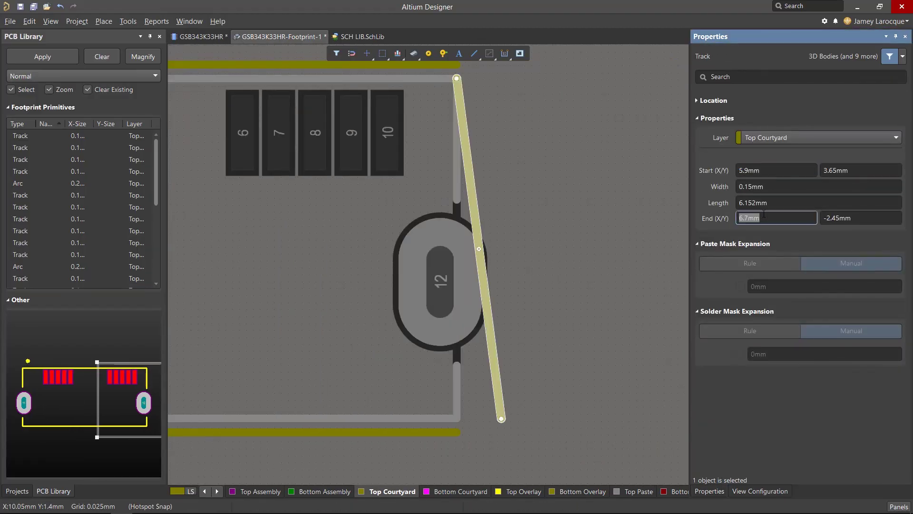
click(765, 170)
text(6.7)
key(Return)
click(566, 195)
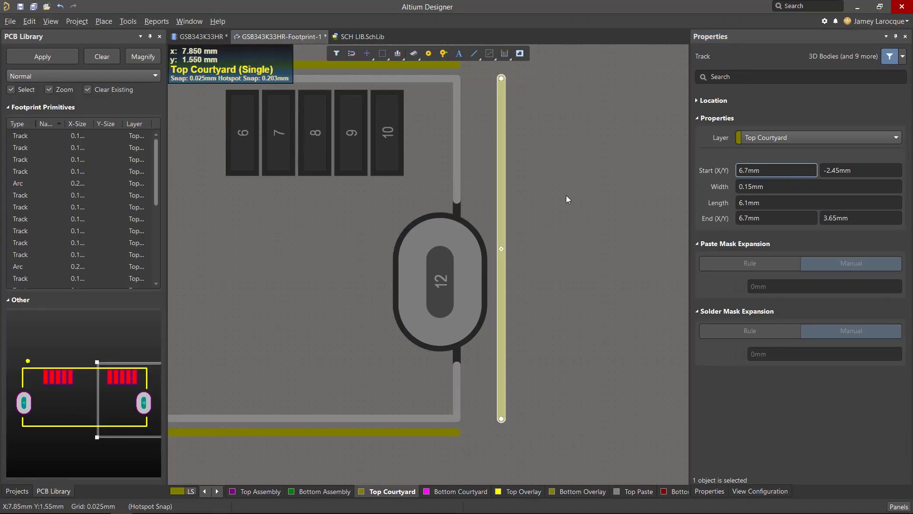
Step: Draw 0.15 mm wide Top Courtyard lines closing the corner gaps between the side lines and the upper and lower lines
key(p)
key(l)
scroll(504, 153, up, 2)
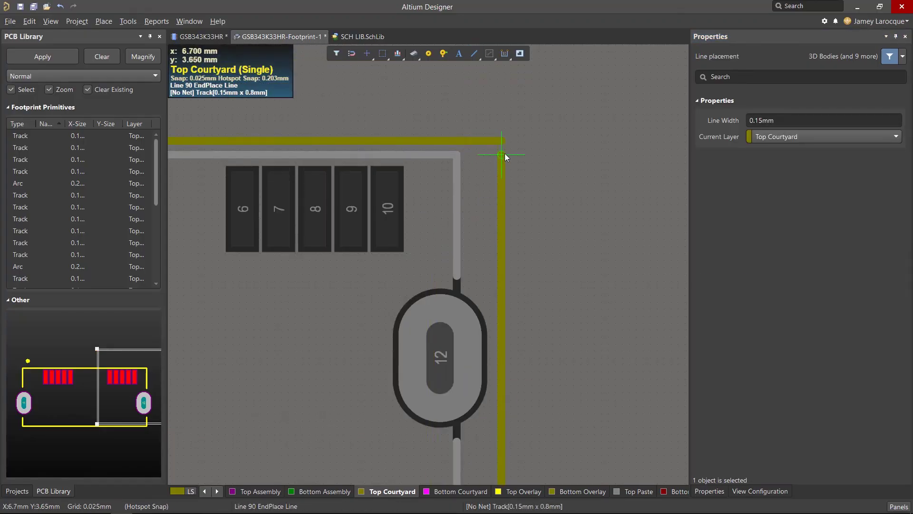
ctrl+scroll(523, 332, down, 1)
ctrl+scroll(409, 366, up, 3)
scroll(350, 246, up, 5)
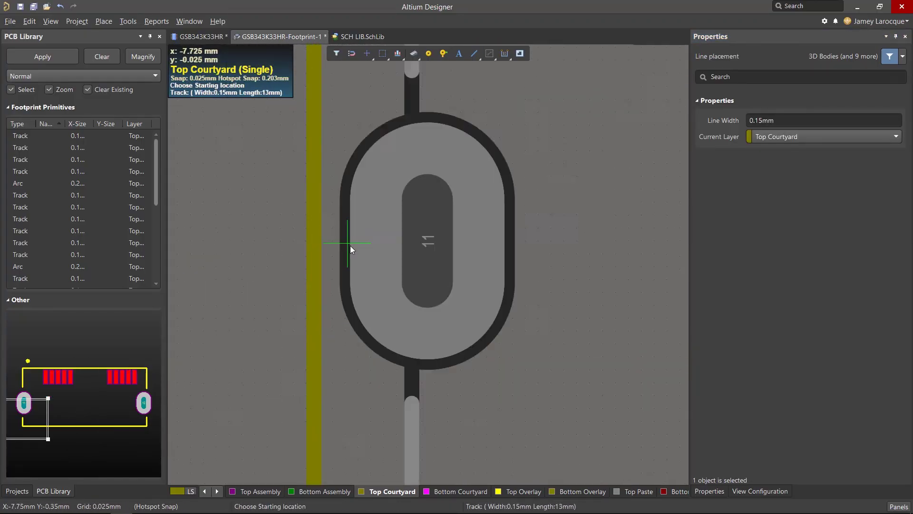
key(Escape)
ctrl+scroll(214, 181, down, 1)
right_click(242, 177)
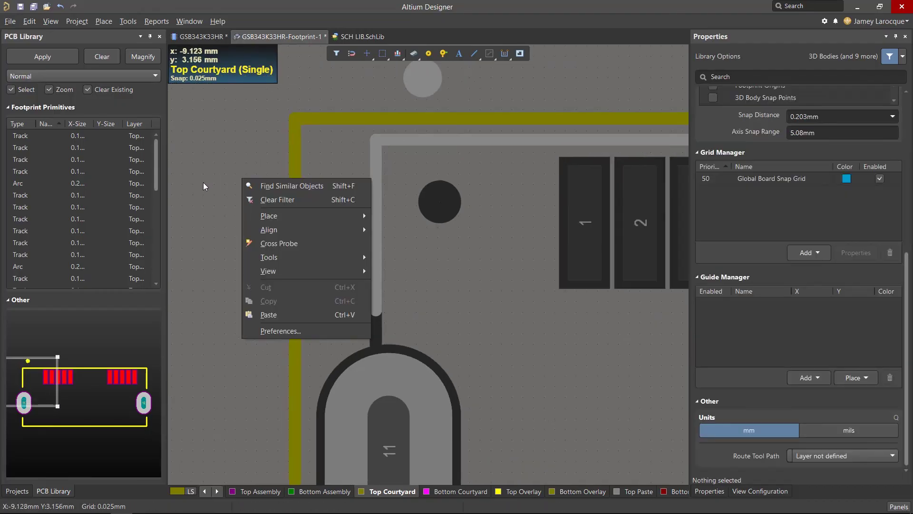
key(Escape)
ctrl+scroll(204, 182, down, 3)
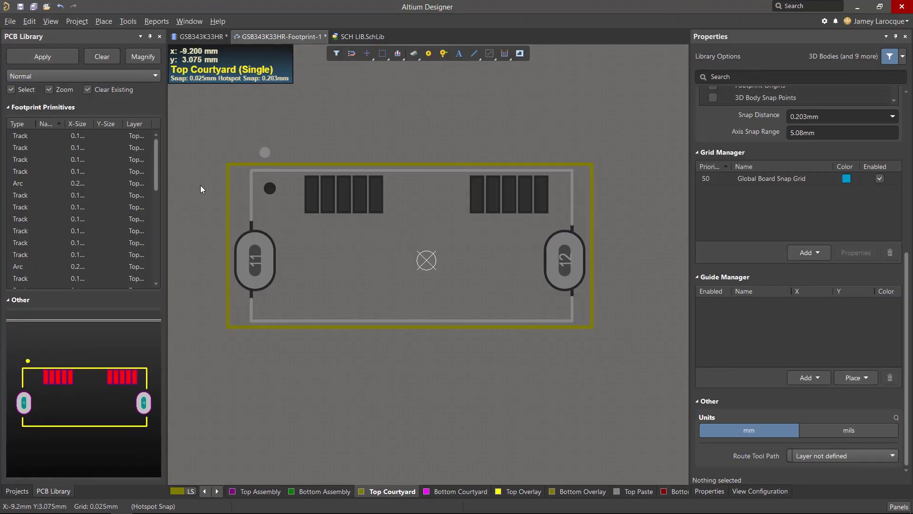
Step: Add a component layer pair of type Component Center and make Top Component Center the active layer
click(757, 490)
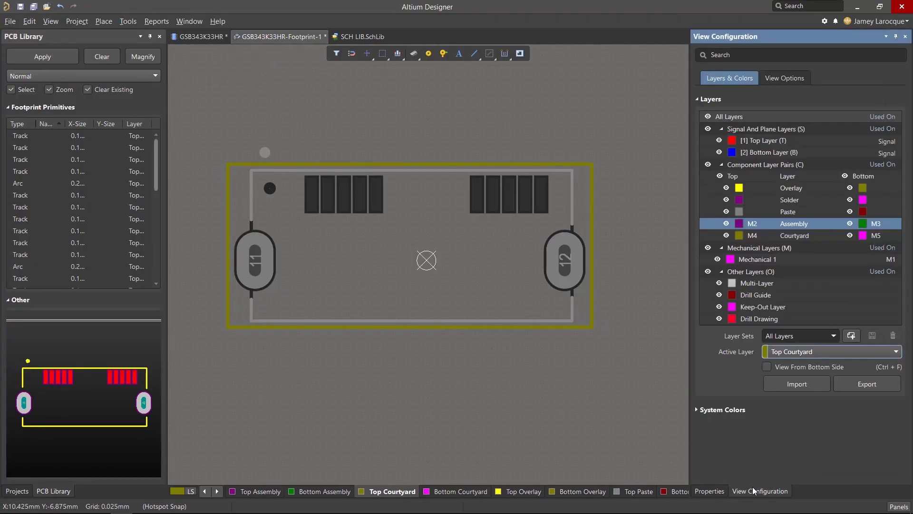
right_click(792, 236)
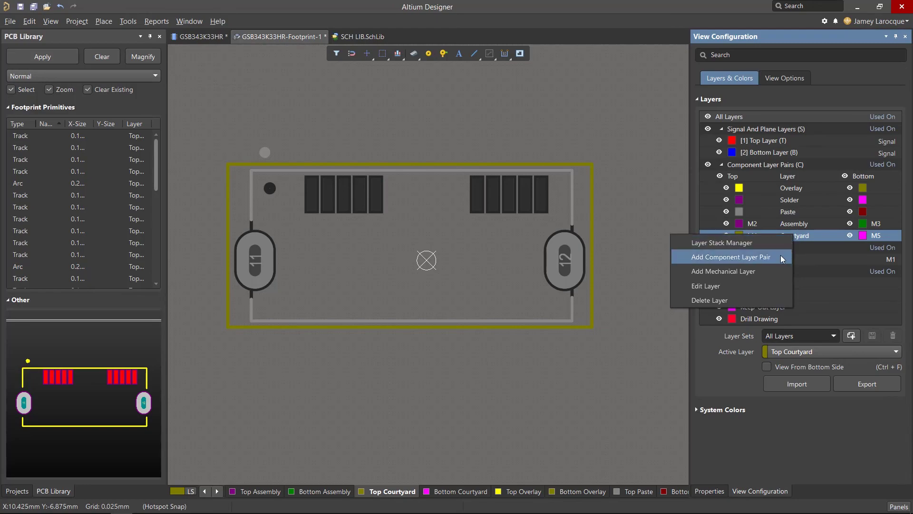
click(781, 255)
click(515, 271)
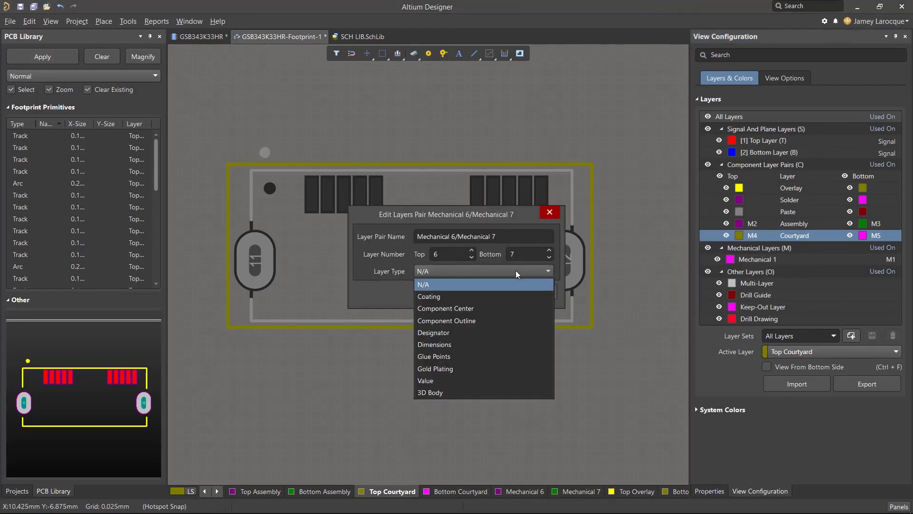
click(517, 308)
click(492, 293)
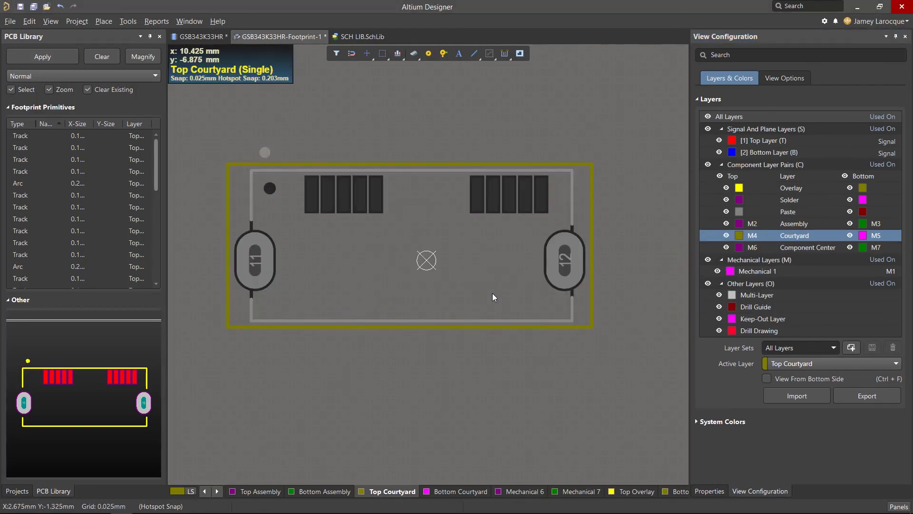
click(787, 364)
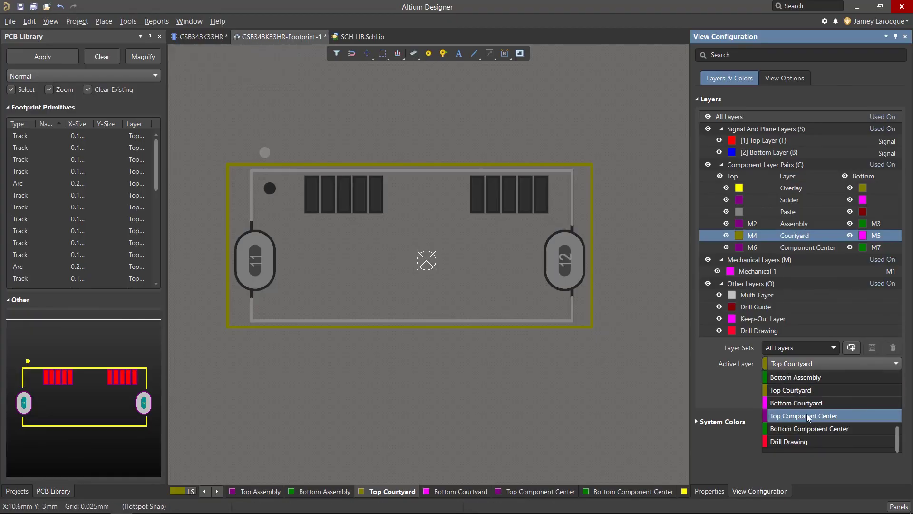
click(808, 417)
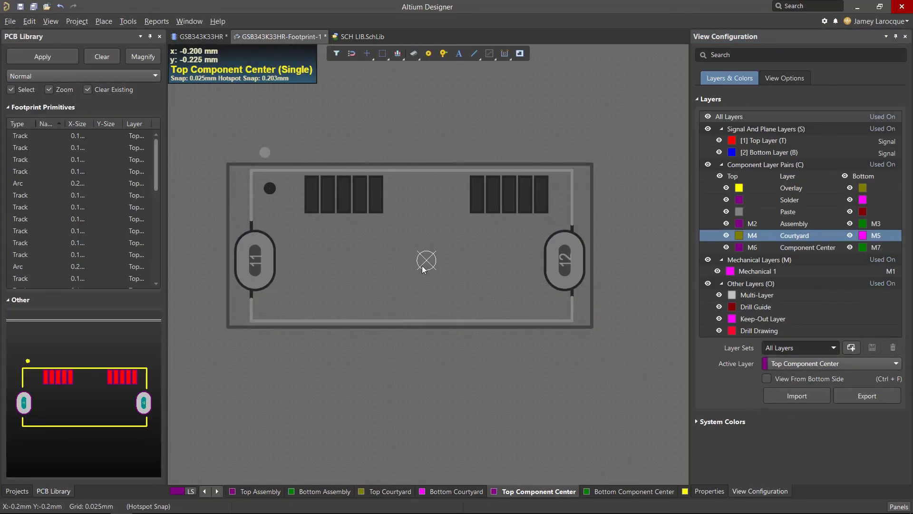
Step: Set the snap grid to 0.250 mm and draw a crosshair about 1 mm across, with 0.15 mm lines, centred on the origin
ctrl+scroll(426, 260, up, 5)
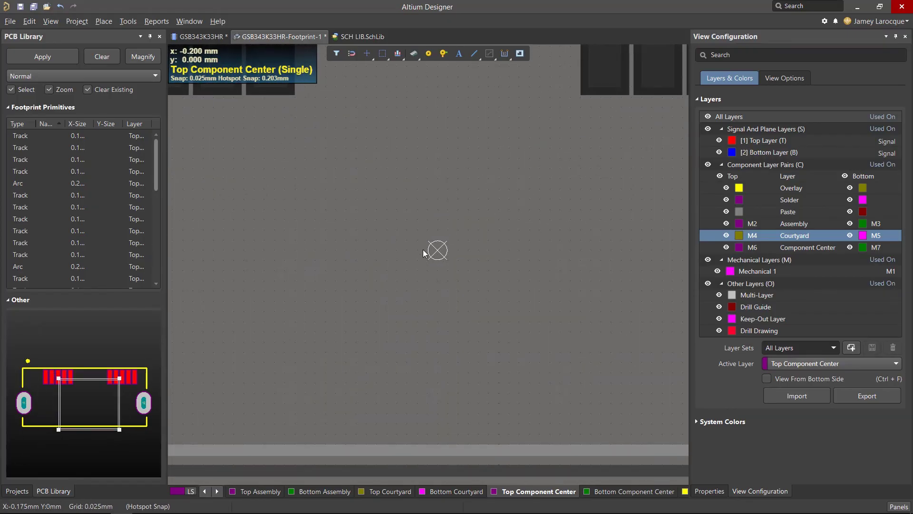
key(g)
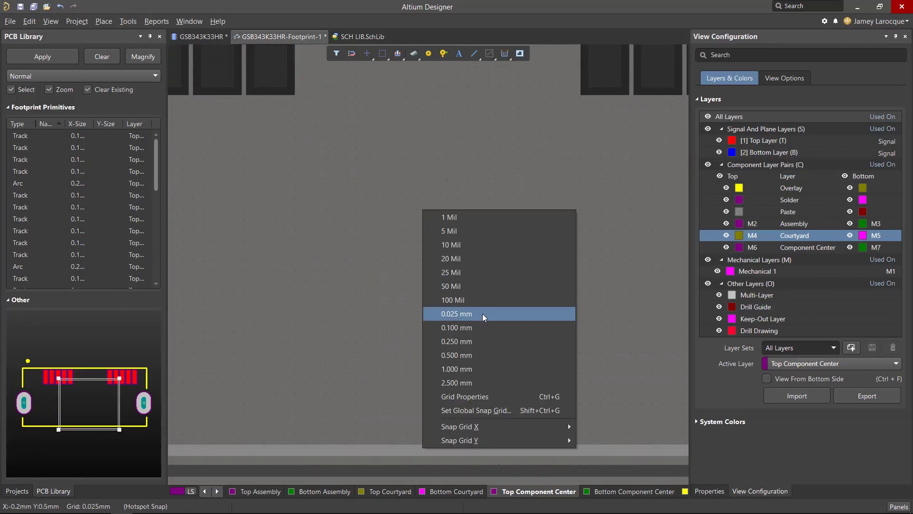
click(488, 338)
key(p)
key(l)
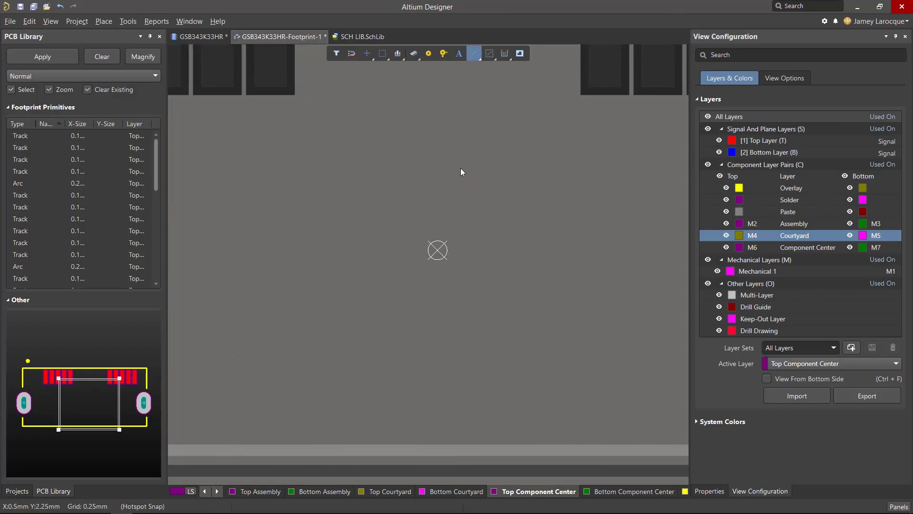
click(438, 206)
click(438, 295)
click(392, 249)
click(479, 249)
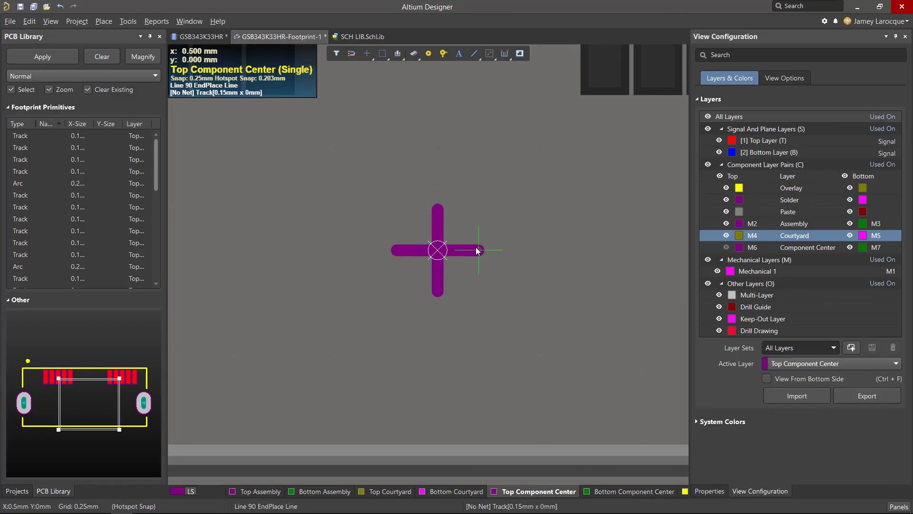
key(Escape)
key(Escape)
ctrl+scroll(377, 190, down, 3)
ctrl+scroll(377, 190, down, 1)
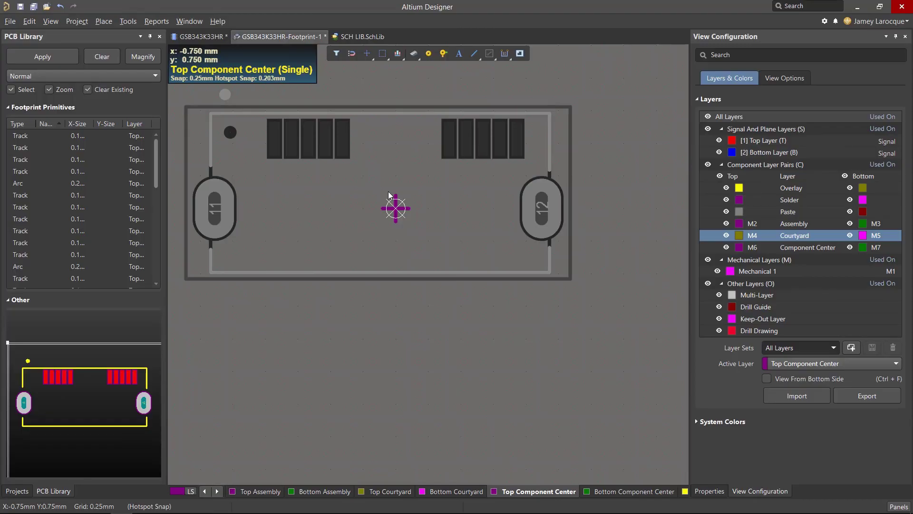
Step: Add a component layer pair of type 3D Body on layers 8 and 9 and make Top 3D Body the active layer
click(790, 248)
right_click(789, 250)
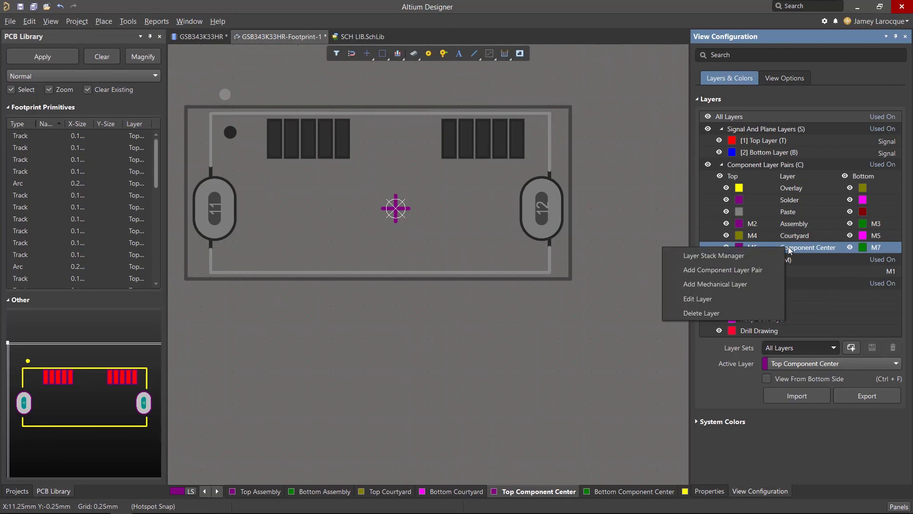
click(769, 269)
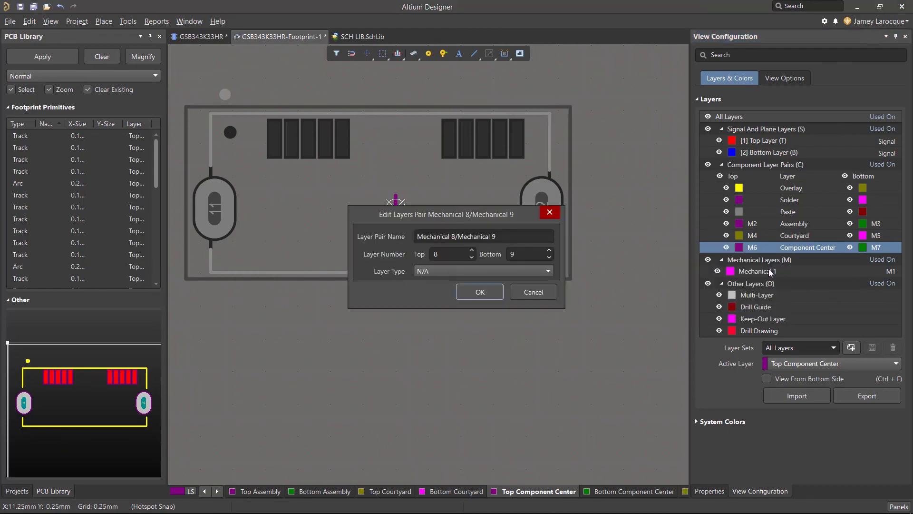
click(529, 273)
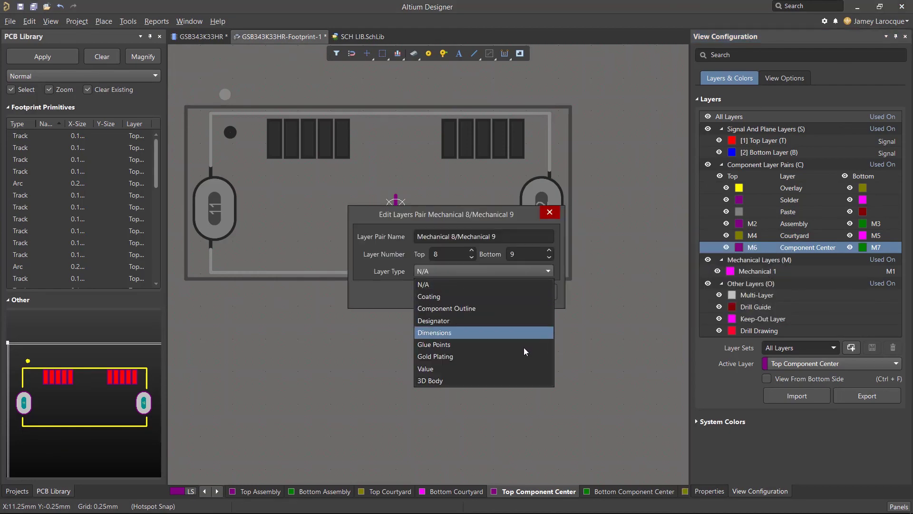
click(526, 379)
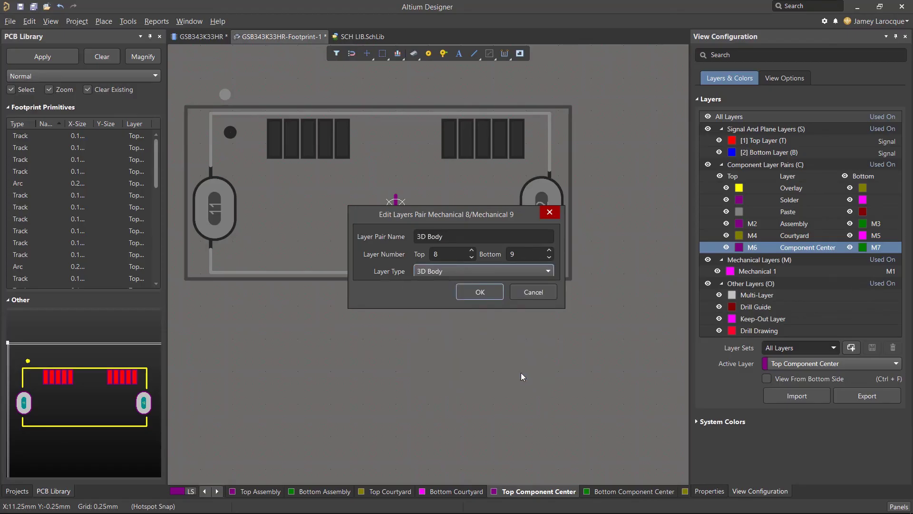
click(480, 292)
click(794, 375)
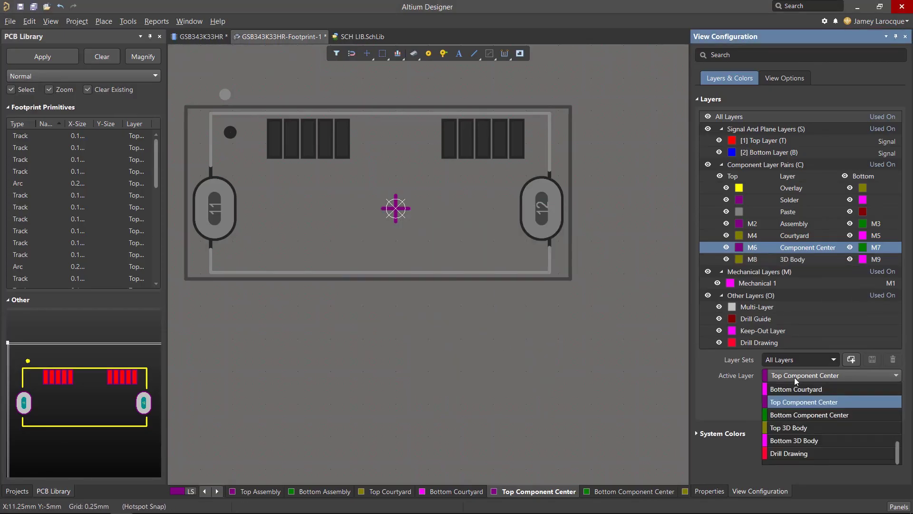
click(818, 428)
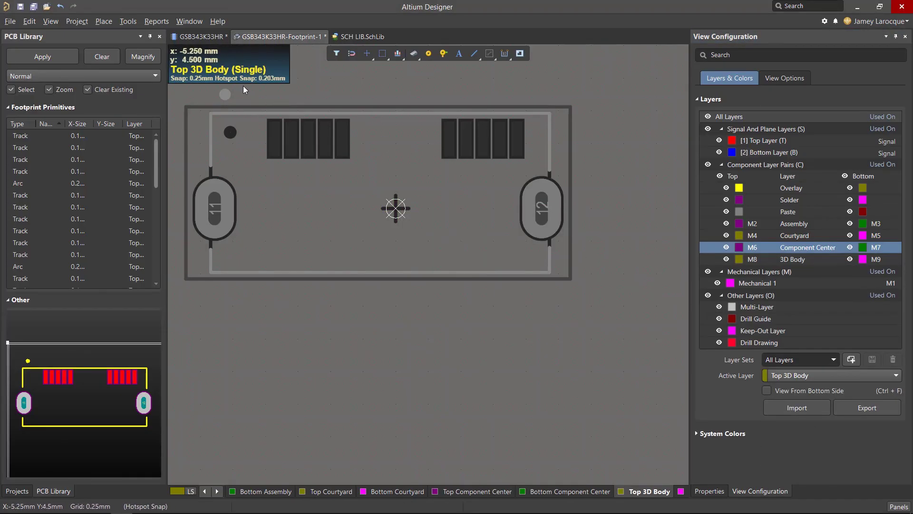
Step: Place a 3D body from the model file GSB343K33HR.stp in the free space above the footprint
click(107, 21)
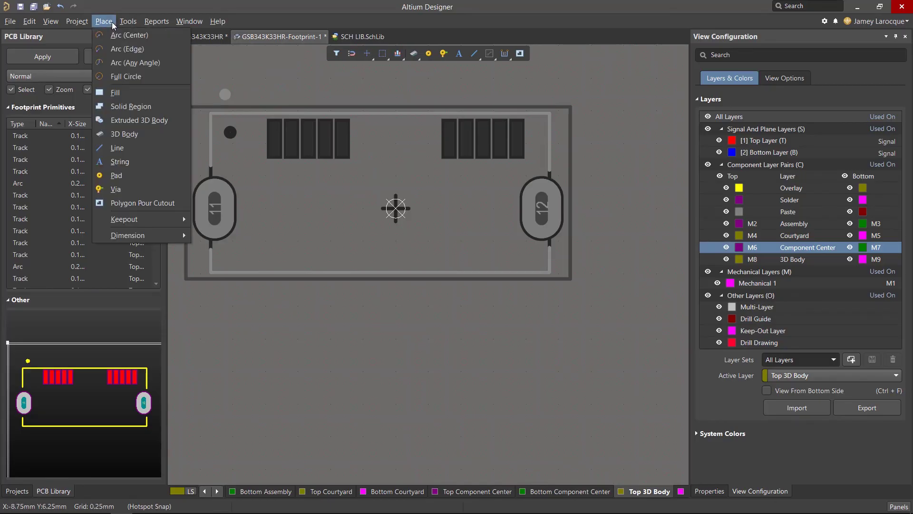
click(147, 134)
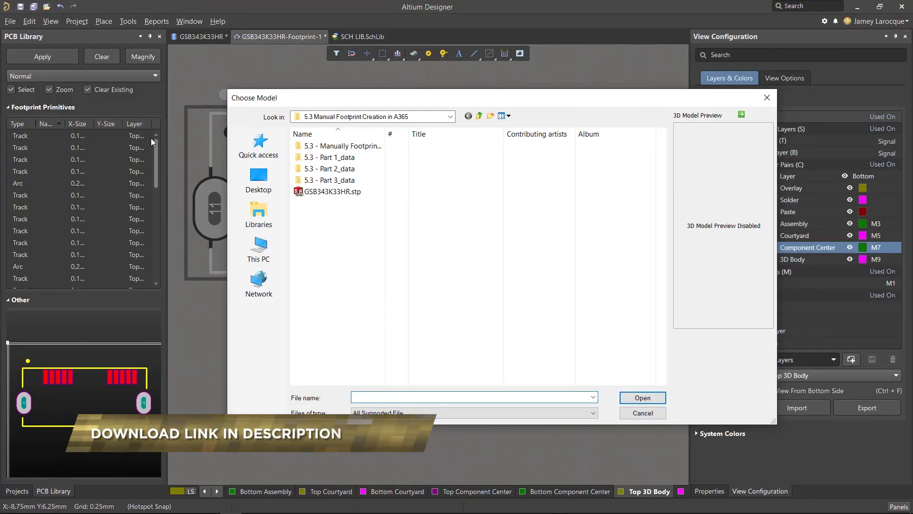
click(333, 192)
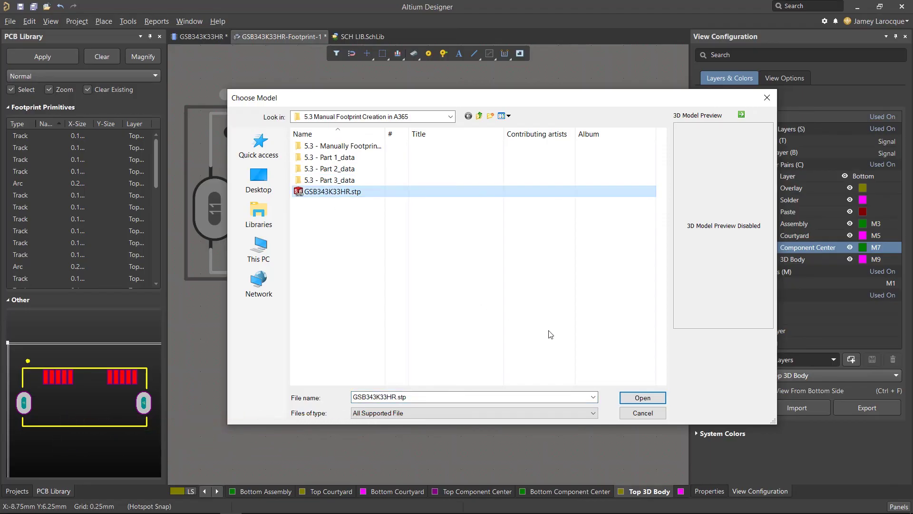
click(643, 398)
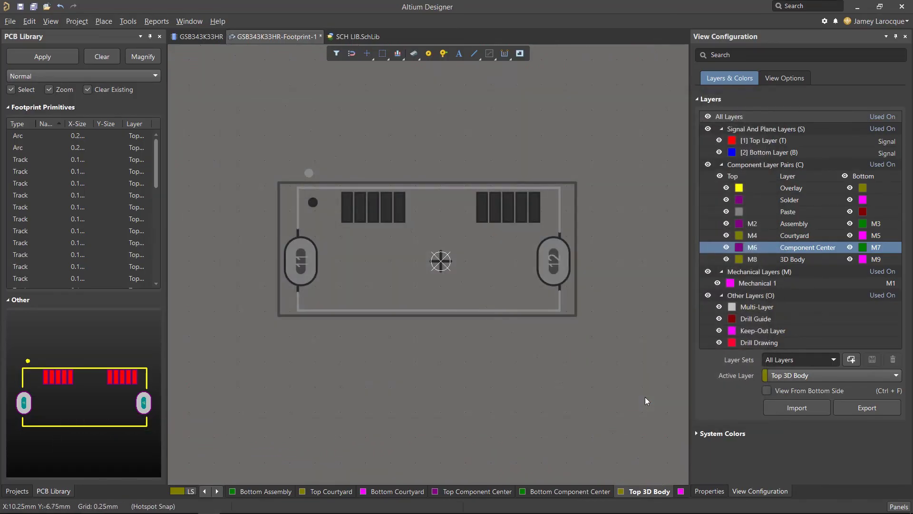
click(469, 153)
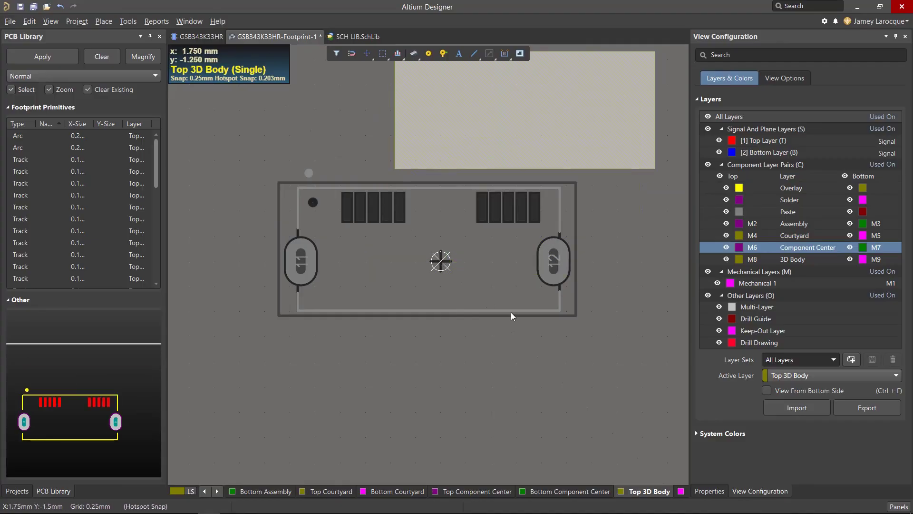
Step: Set the 3D body's location to X -3.35 mm, Y -1.9 mm and its standoff height to 1.2 mm, and check the fit in 3D
click(709, 490)
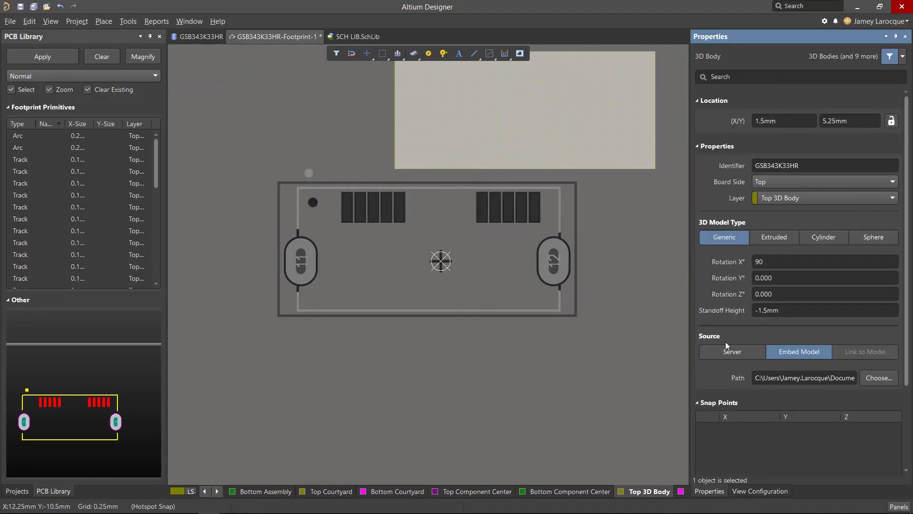
click(779, 120)
text(-3.35)
key(Tab)
text(-1)
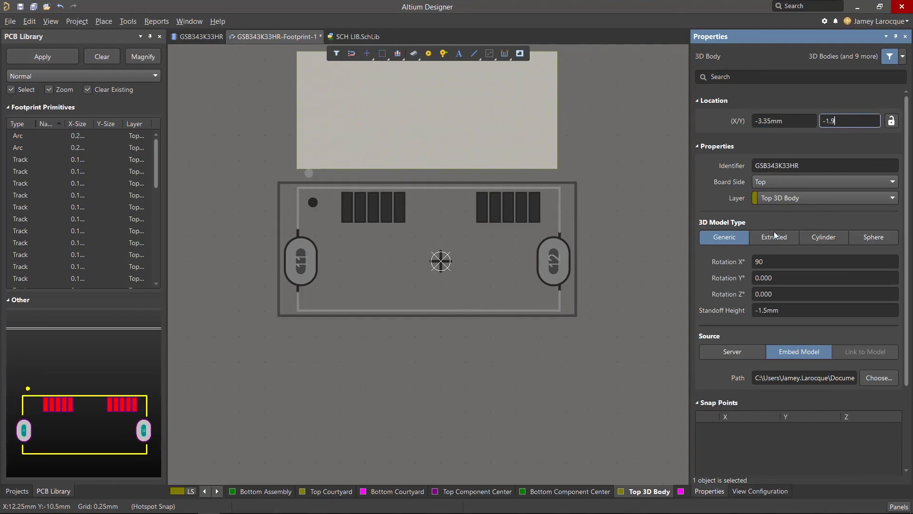
click(779, 261)
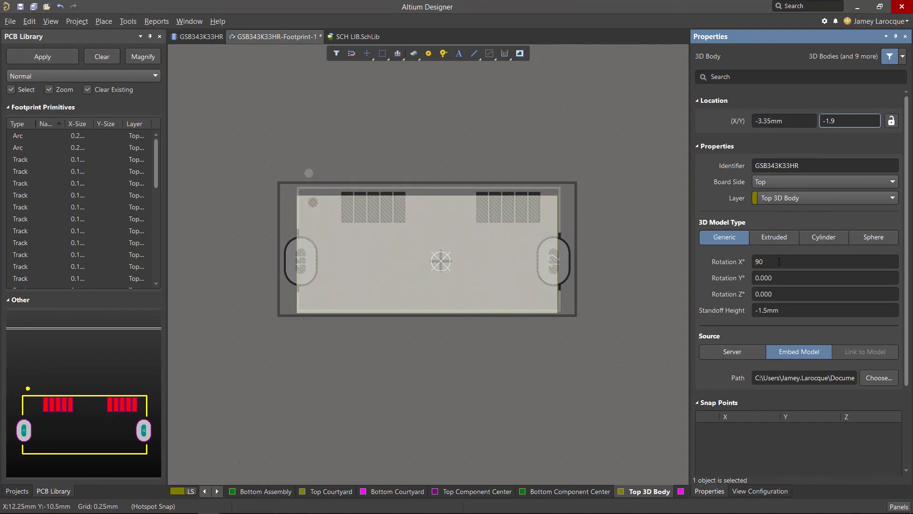
click(789, 312)
text(1.2)
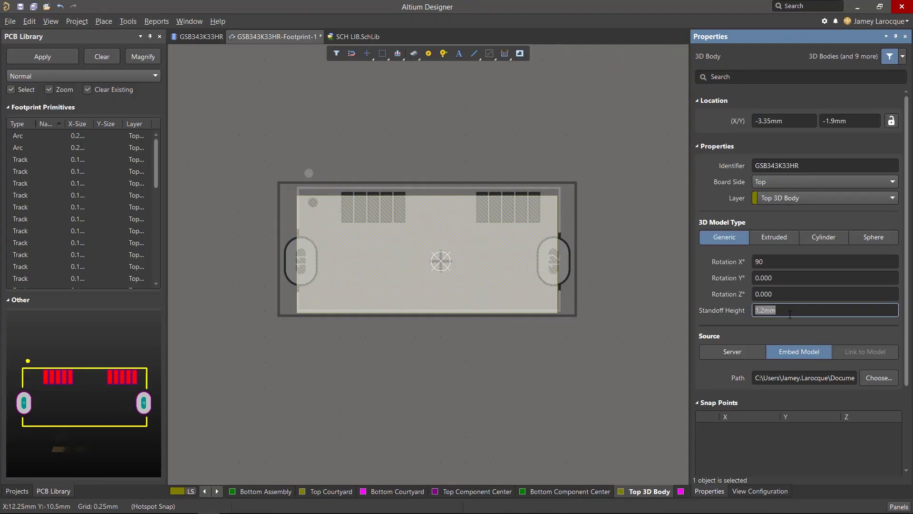
click(618, 247)
key(3)
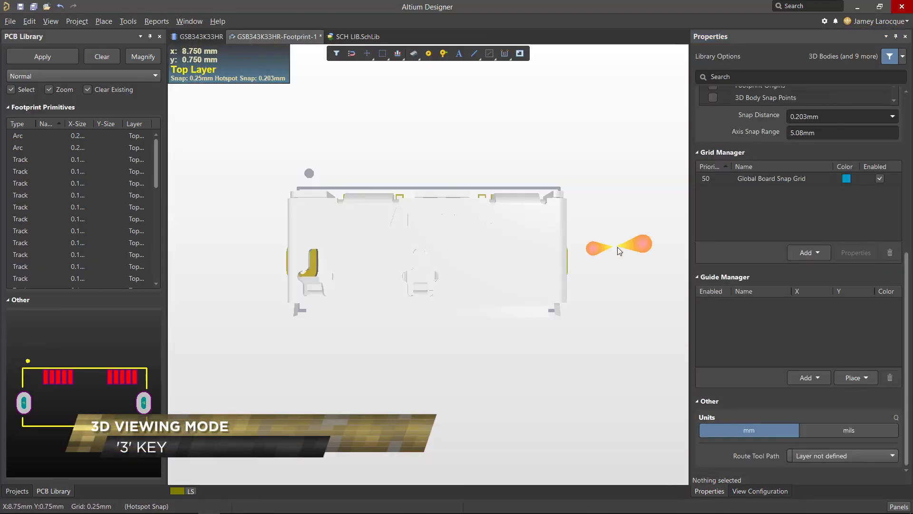
shift+right_drag(477, 354, 400, 175)
Step: Save the GSB343K33HR-Footprint-1 document and close it
right_click(300, 43)
click(328, 104)
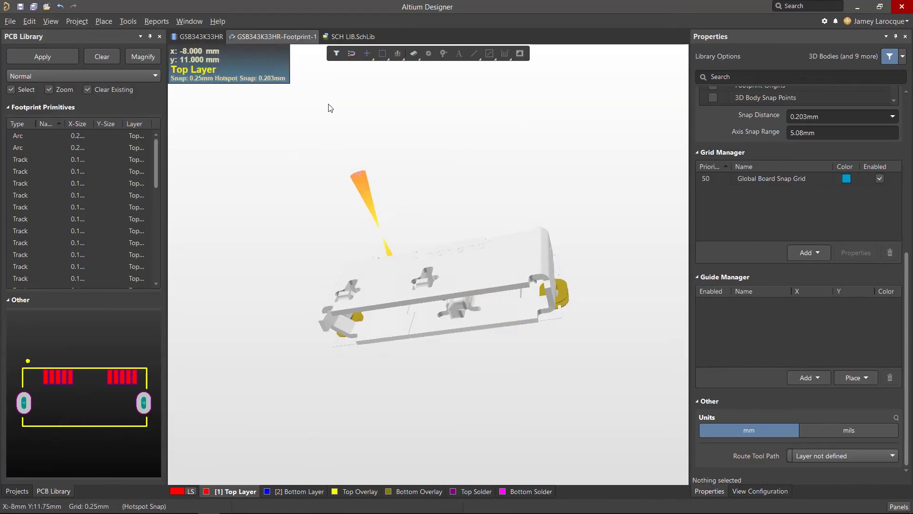
right_click(288, 37)
click(301, 47)
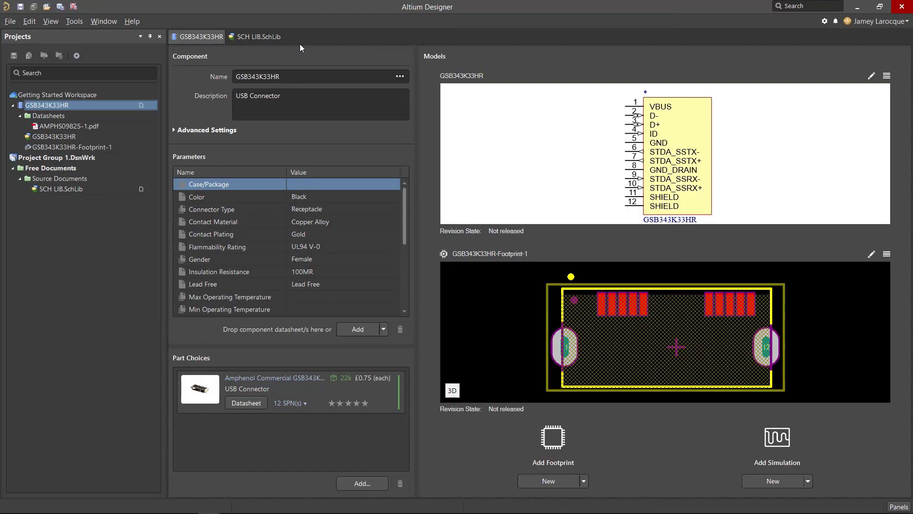
Step: Release the GSB343K33HR component to the server with release notes starting "First Component"
click(10, 21)
click(56, 138)
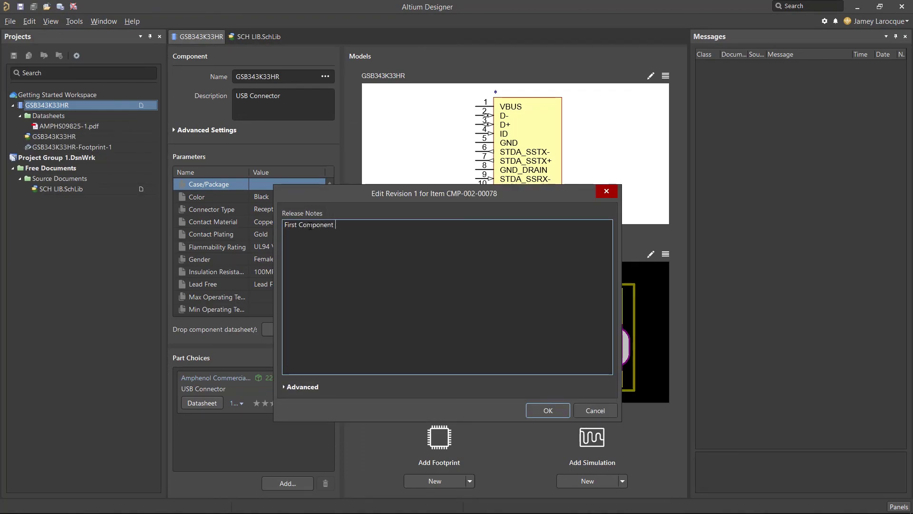
click(537, 413)
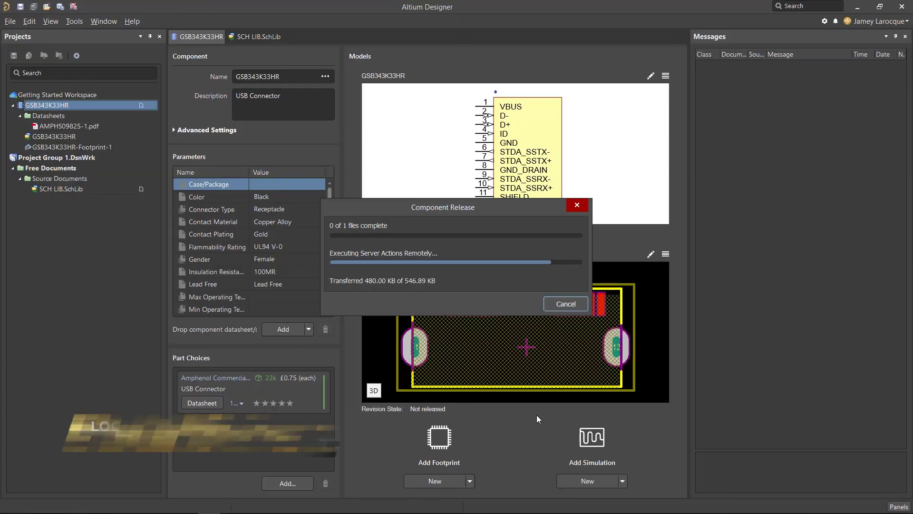